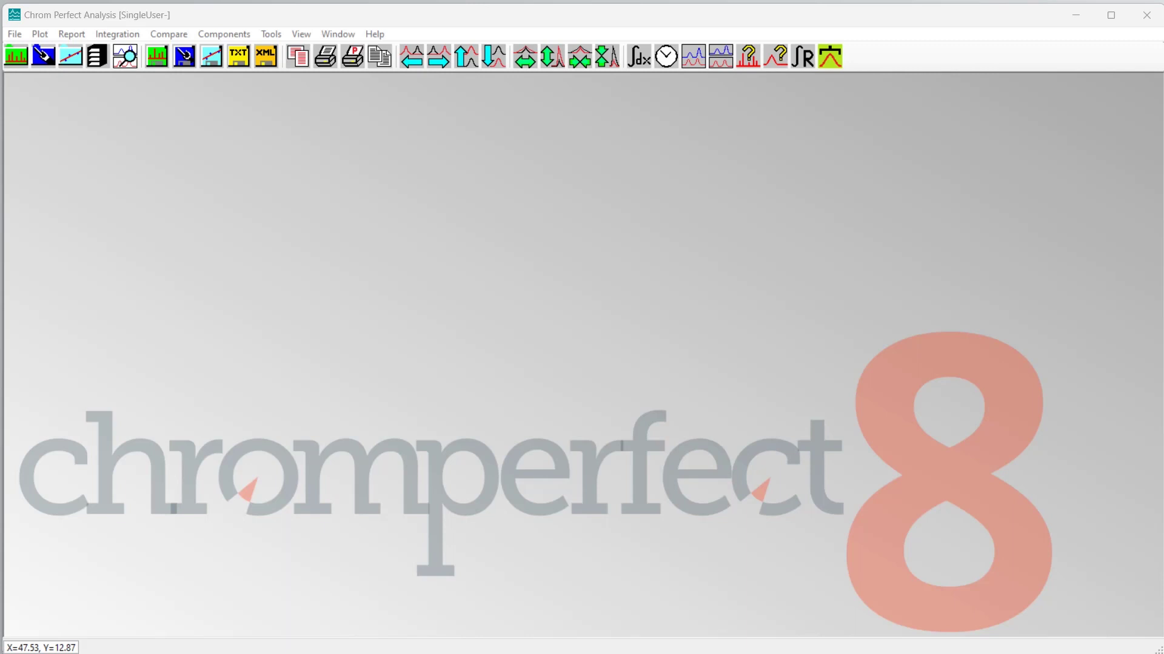
# - Bring up the Enter File Name dialog with C:\CPData\SampleData\Amino.1.raw filled in
pyautogui.click(17, 59)
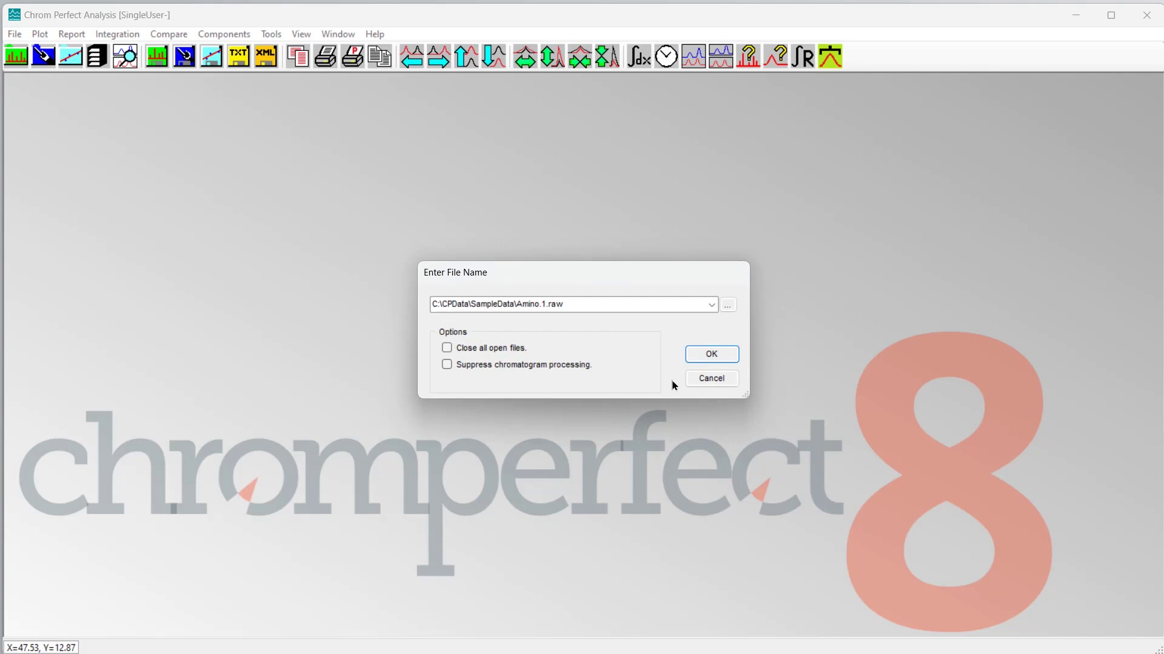
# - Load Amino.1.raw and plot it as Plot 5 with amino-acid-labelled peaks
pyautogui.click(725, 354)
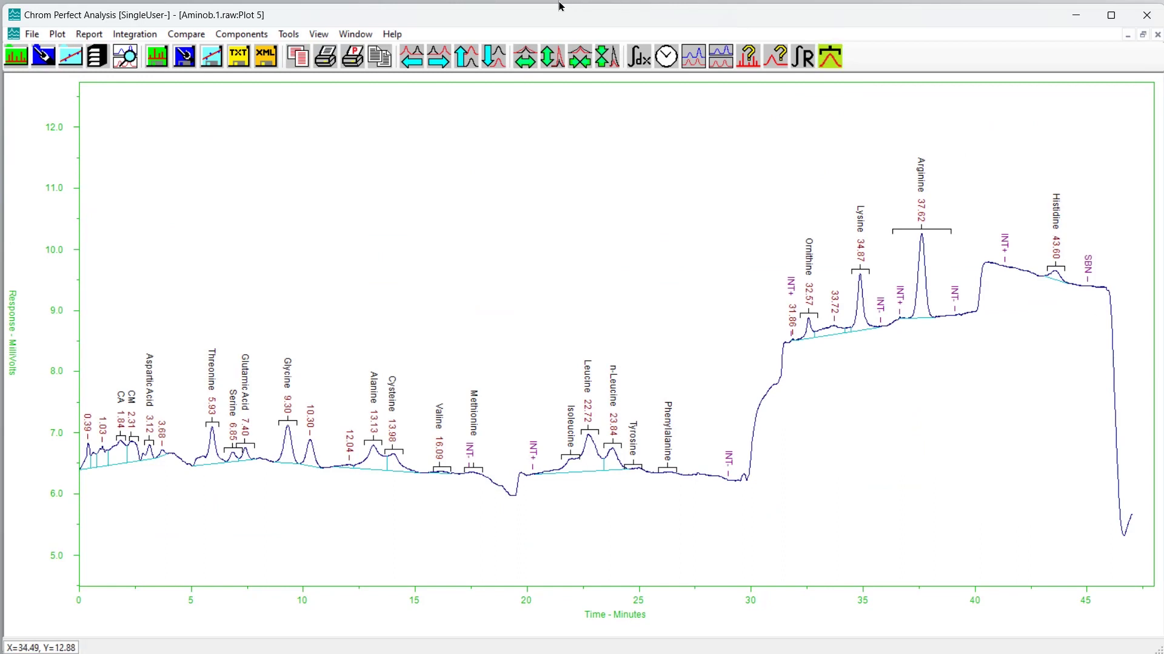
pyautogui.click(252, 37)
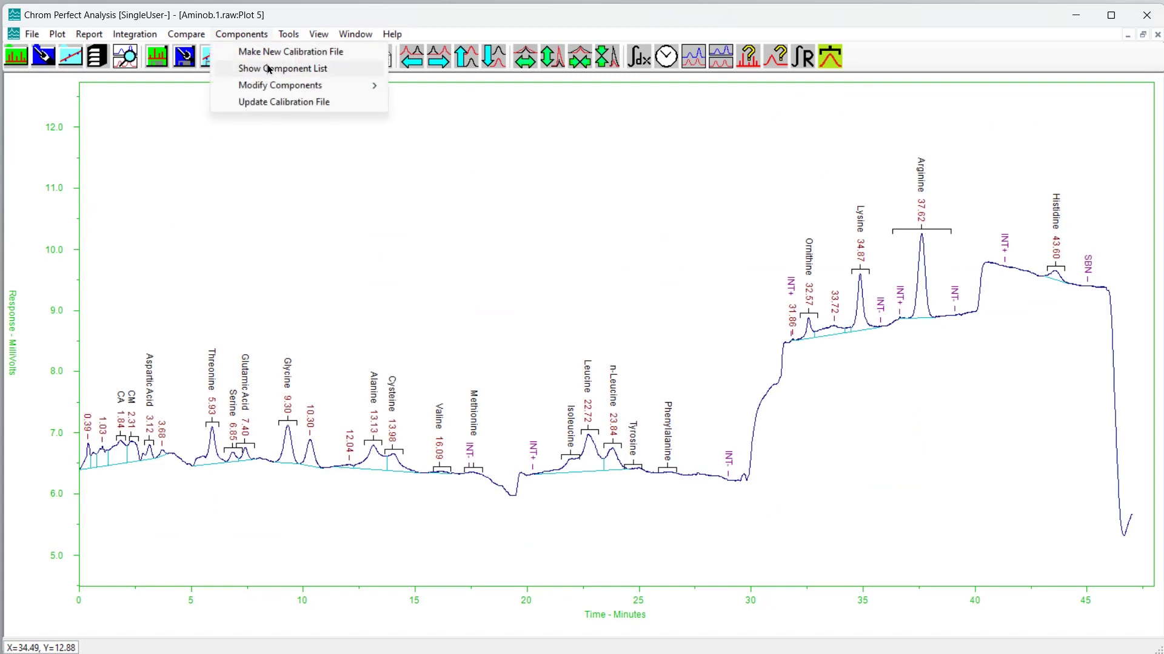
pyautogui.click(287, 103)
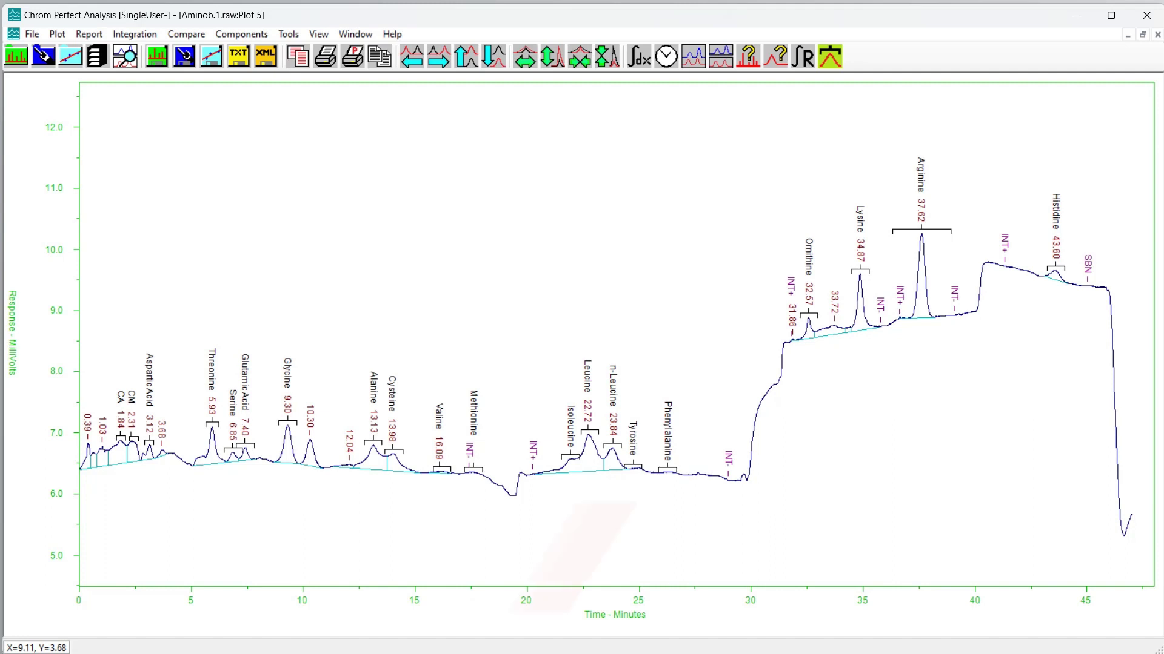
pyautogui.click(243, 34)
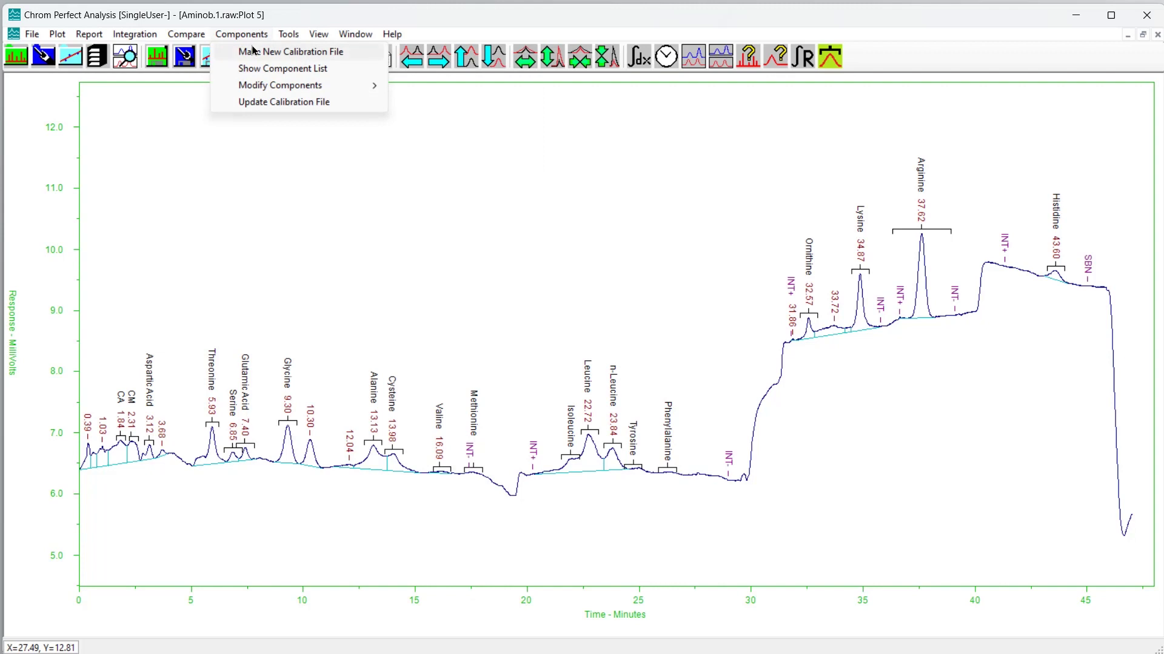
# - Start a new calibration file, overwriting the one in memory, and show Bsa.09.raw's component list
pyautogui.click(254, 52)
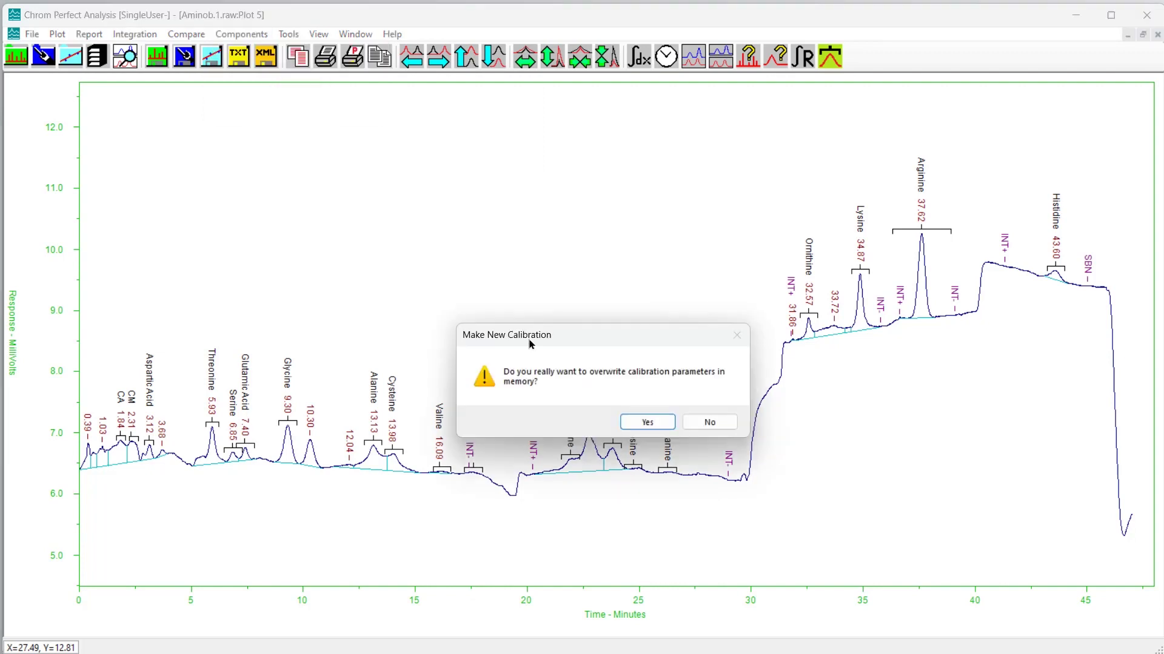
pyautogui.click(648, 422)
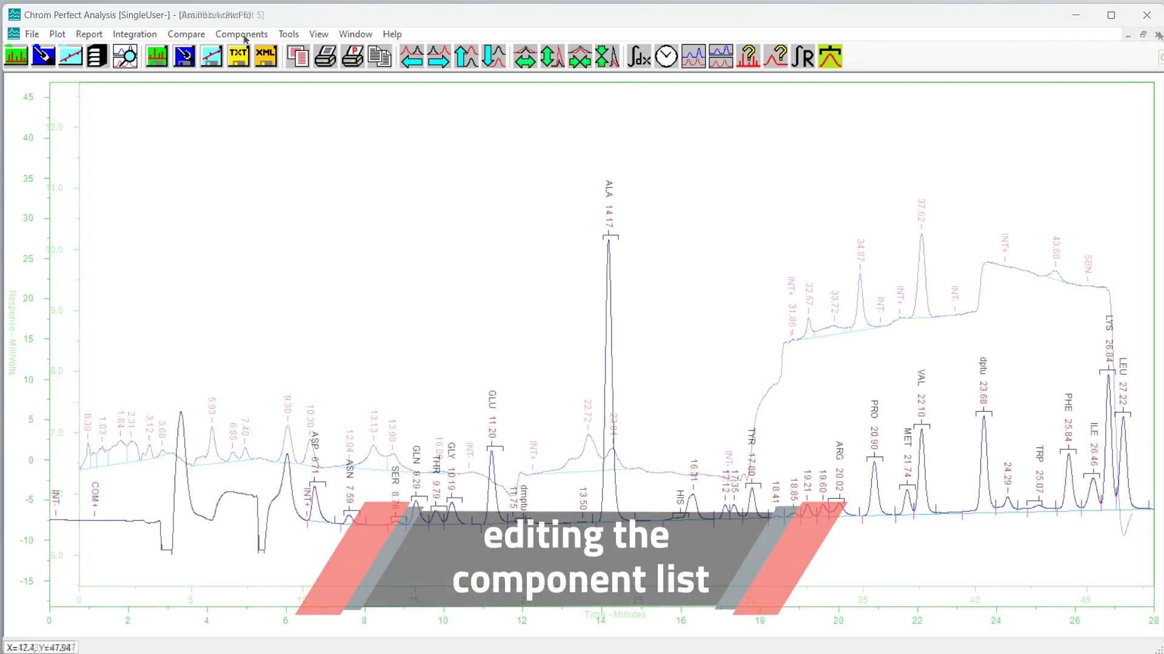
pyautogui.click(247, 37)
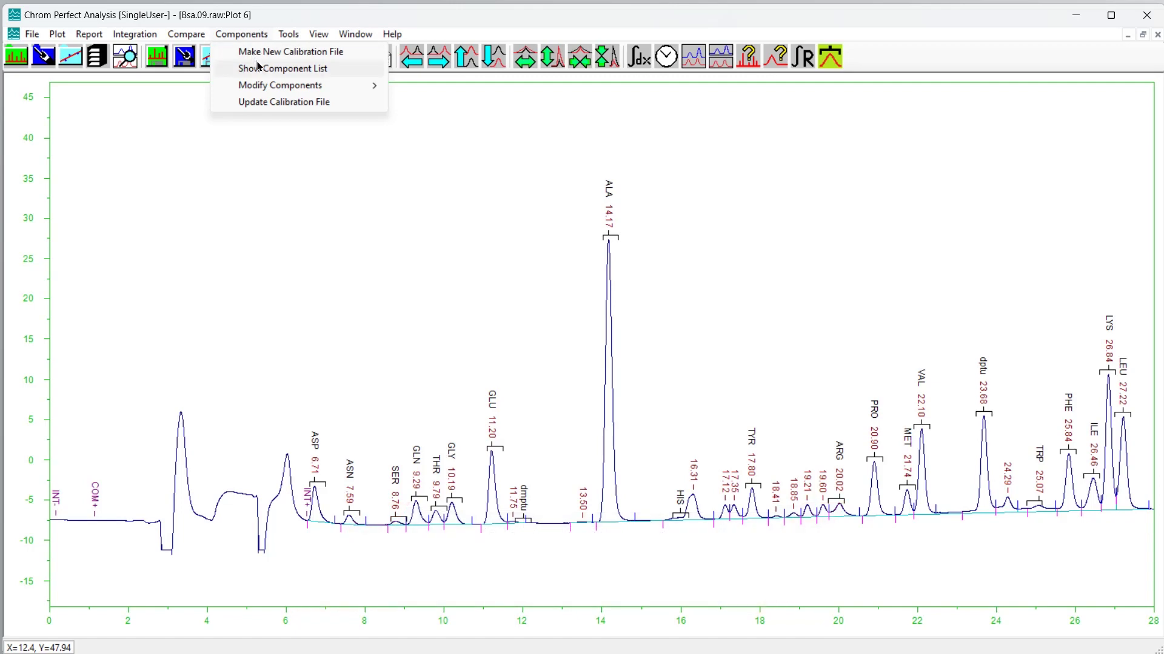
pyautogui.click(290, 67)
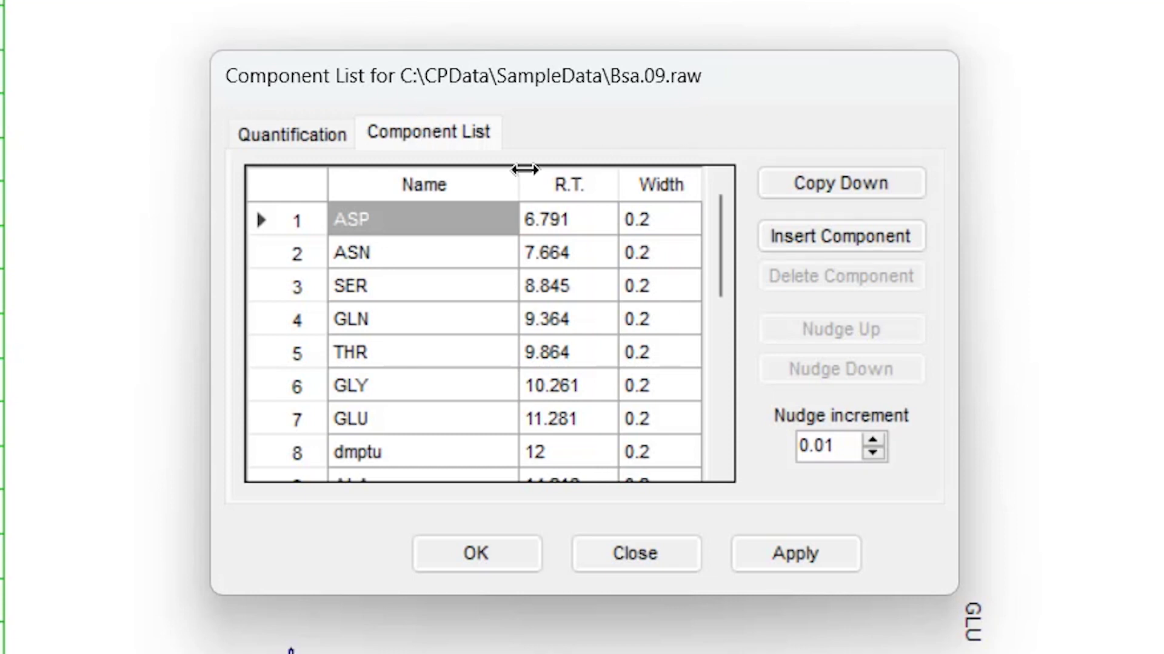
# - Rename ASP to TEST 1 with retention time 6.8 min and width 0.3
pyautogui.click(455, 207)
pyautogui.write('TEST 1')
pyautogui.click(582, 227)
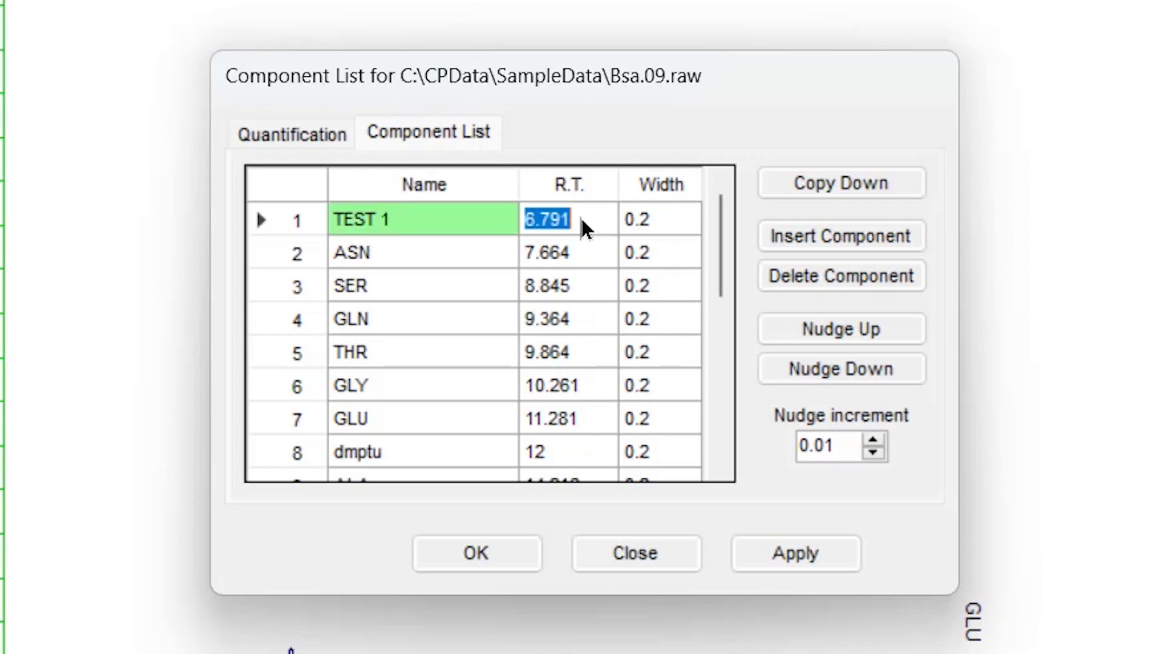
pyautogui.write('6.8')
pyautogui.click(676, 216)
pyautogui.click(677, 216)
pyautogui.press('BackSpace')
pyautogui.write('3')
pyautogui.click(563, 273)
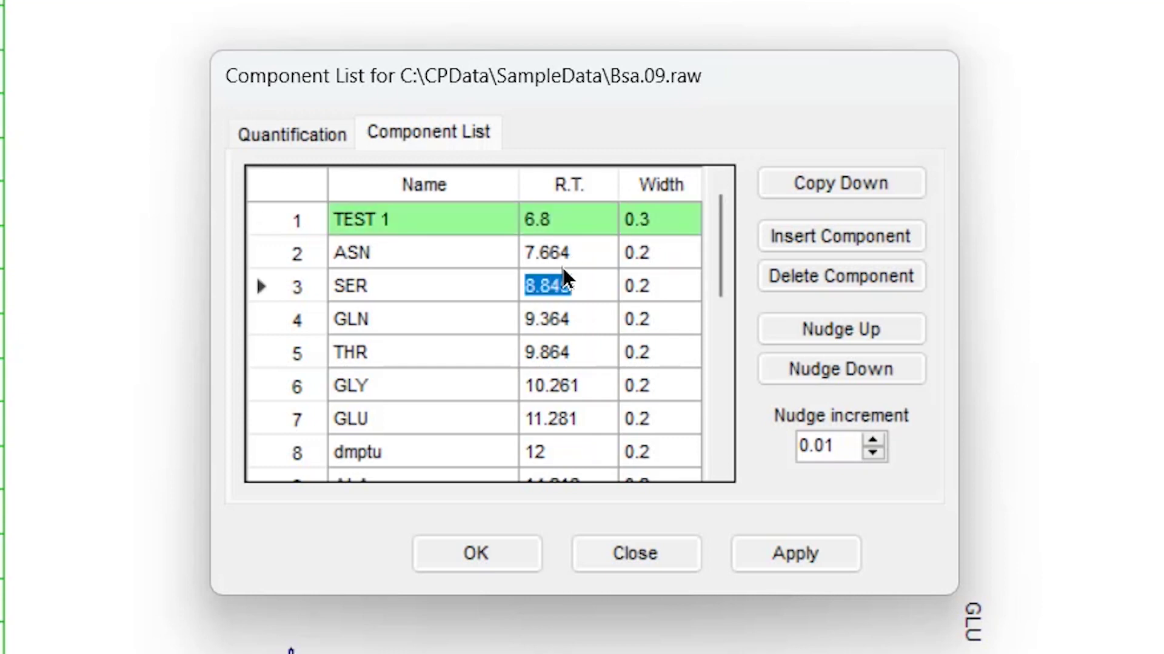
# - Delete the ASN component from the list
pyautogui.scroll(-1, 563, 273)
pyautogui.scroll(-1, 563, 273)
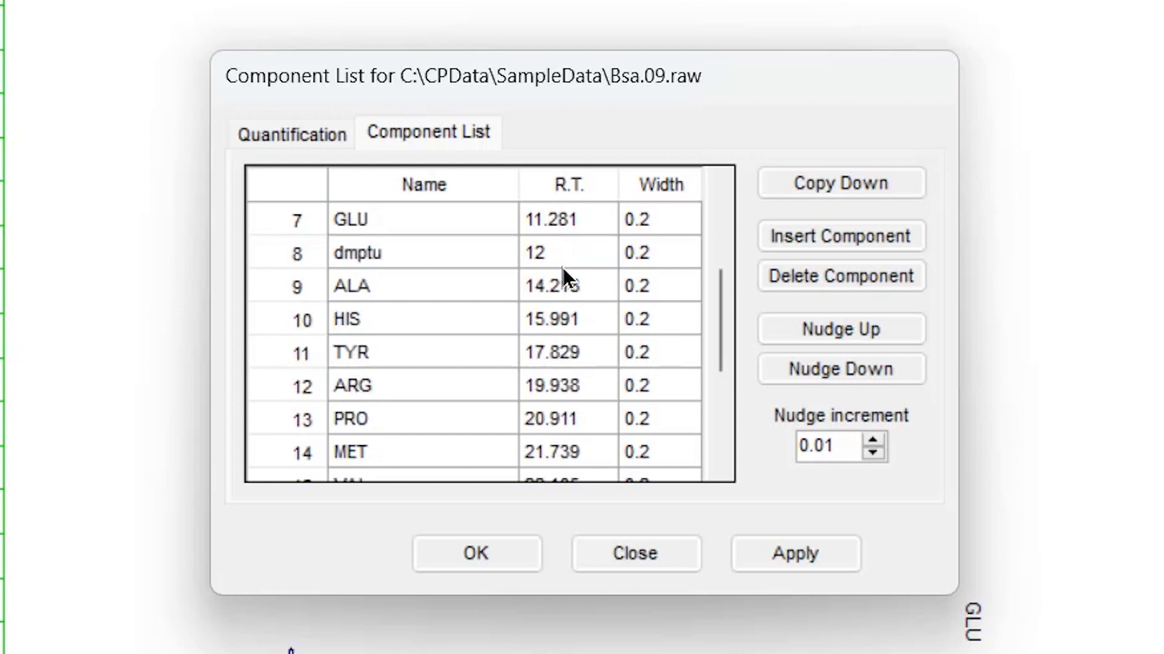
pyautogui.scroll(-1, 561, 264)
pyautogui.scroll(-1, 561, 264)
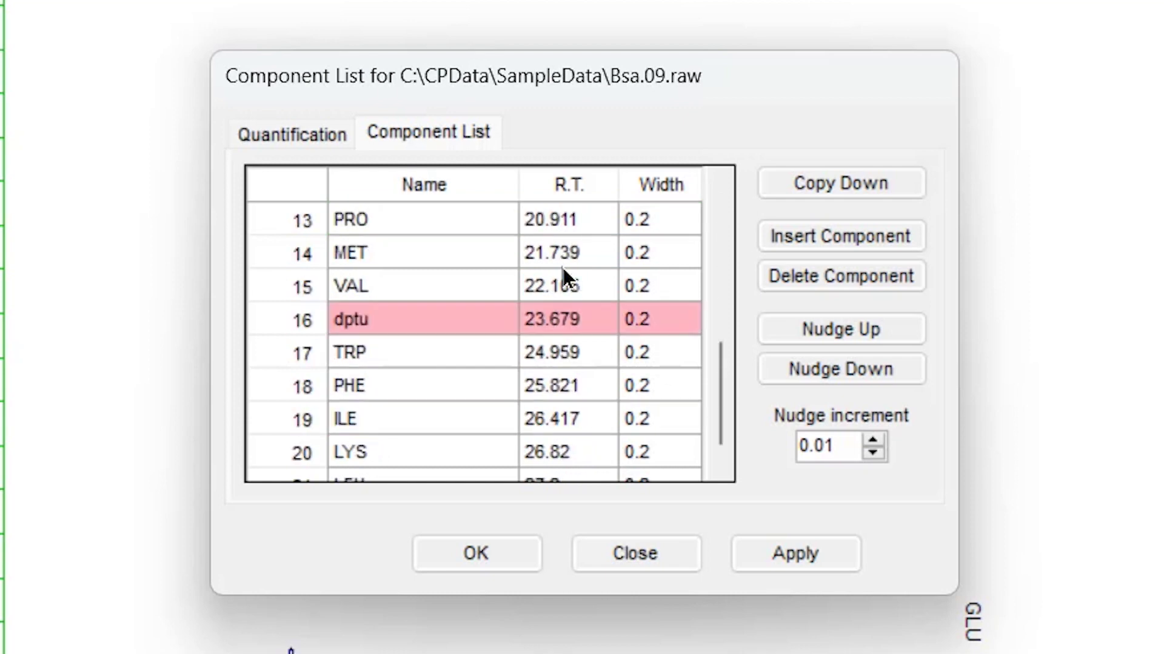
pyautogui.scroll(-1, 562, 270)
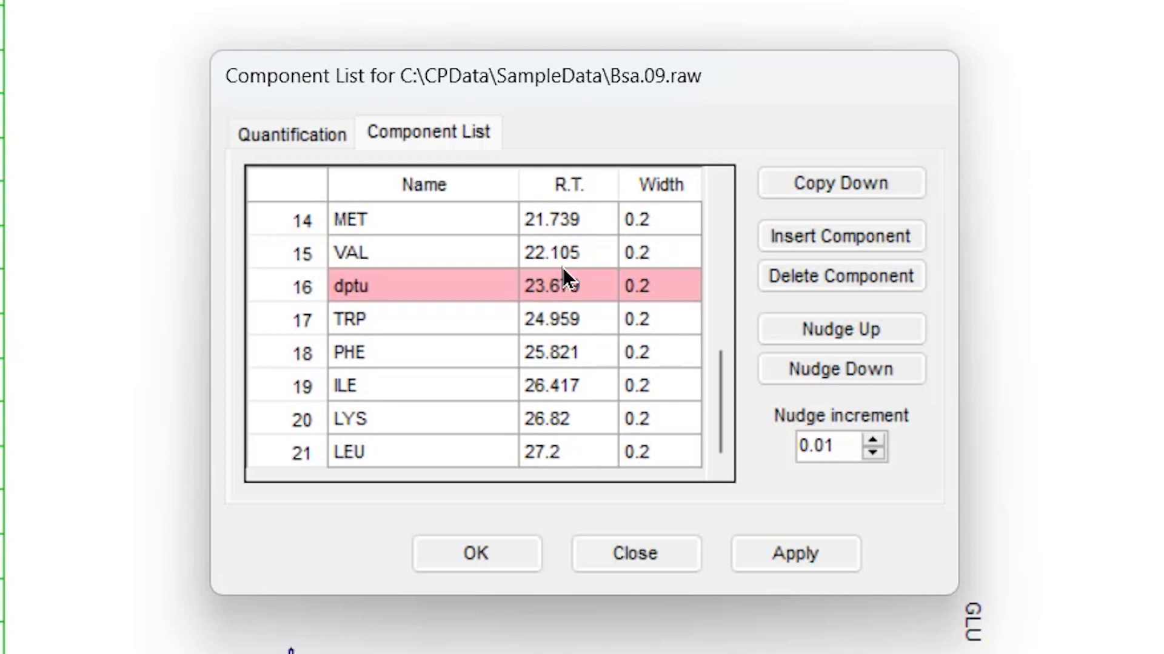
pyautogui.scroll(5, 562, 270)
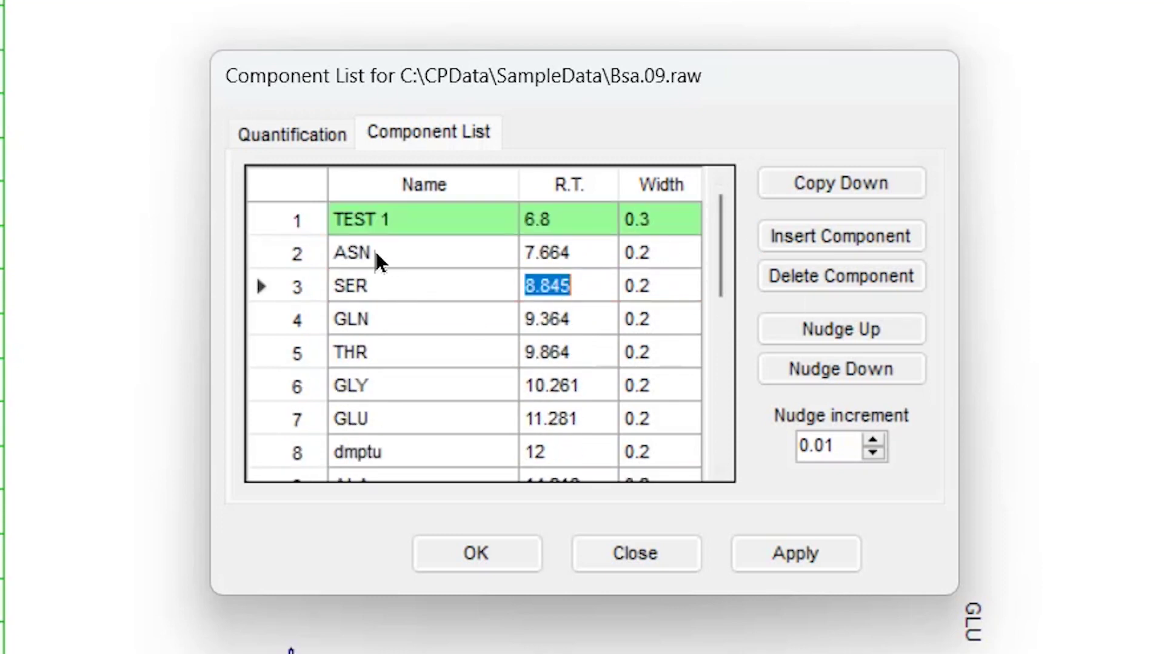
pyautogui.click(377, 253)
pyautogui.click(865, 275)
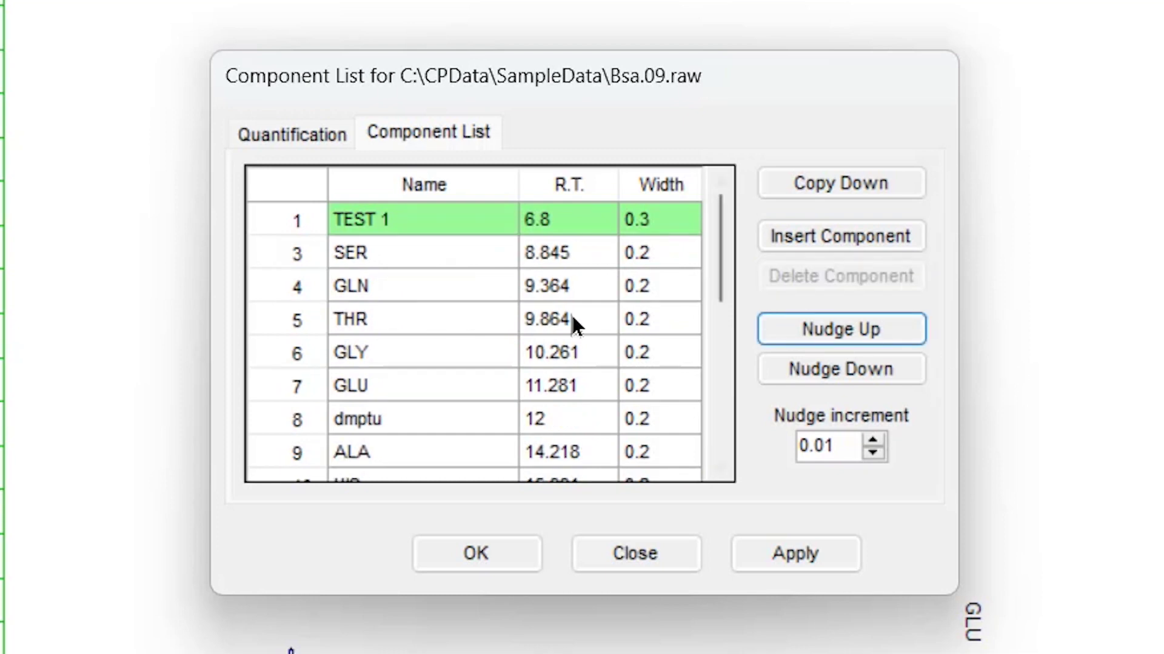
# - Insert TEST2 below SER at 10.2 min with width .2, and apply the changes
pyautogui.click(428, 260)
pyautogui.click(885, 239)
pyautogui.click(447, 280)
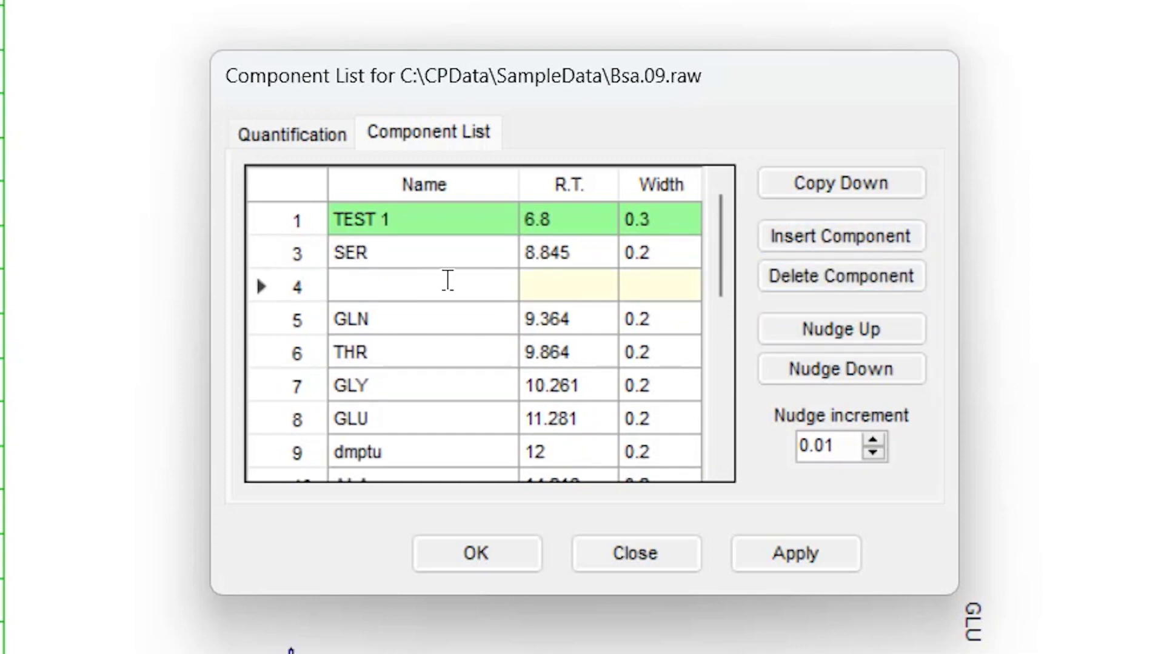
pyautogui.write('TEST')
pyautogui.write('2')
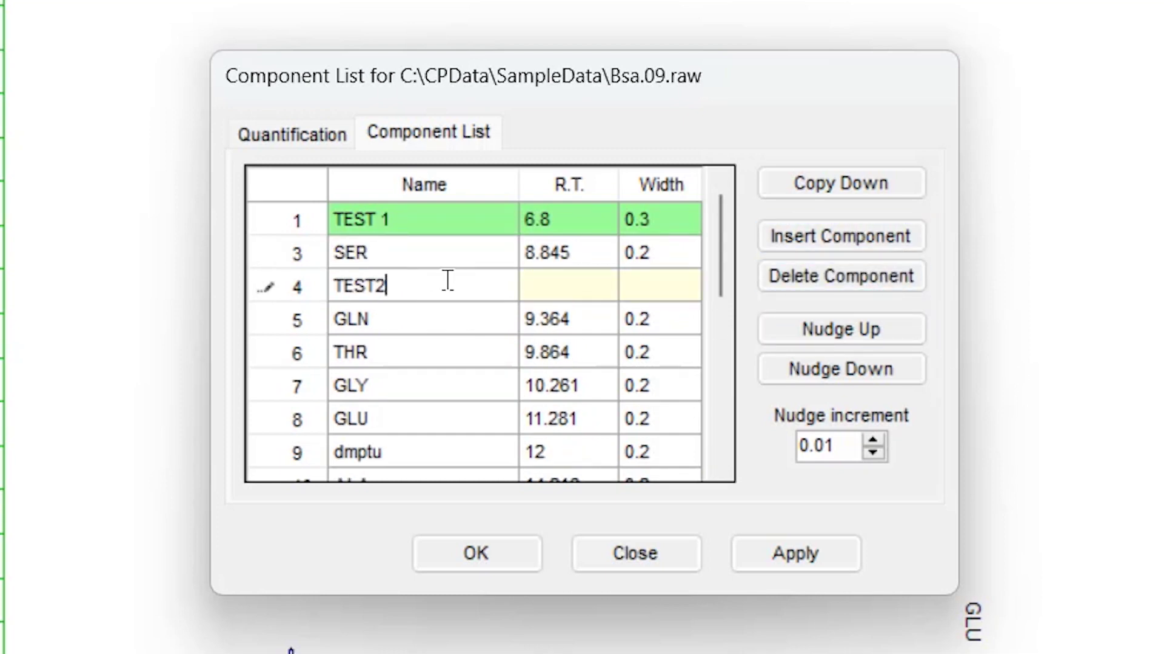
pyautogui.click(548, 286)
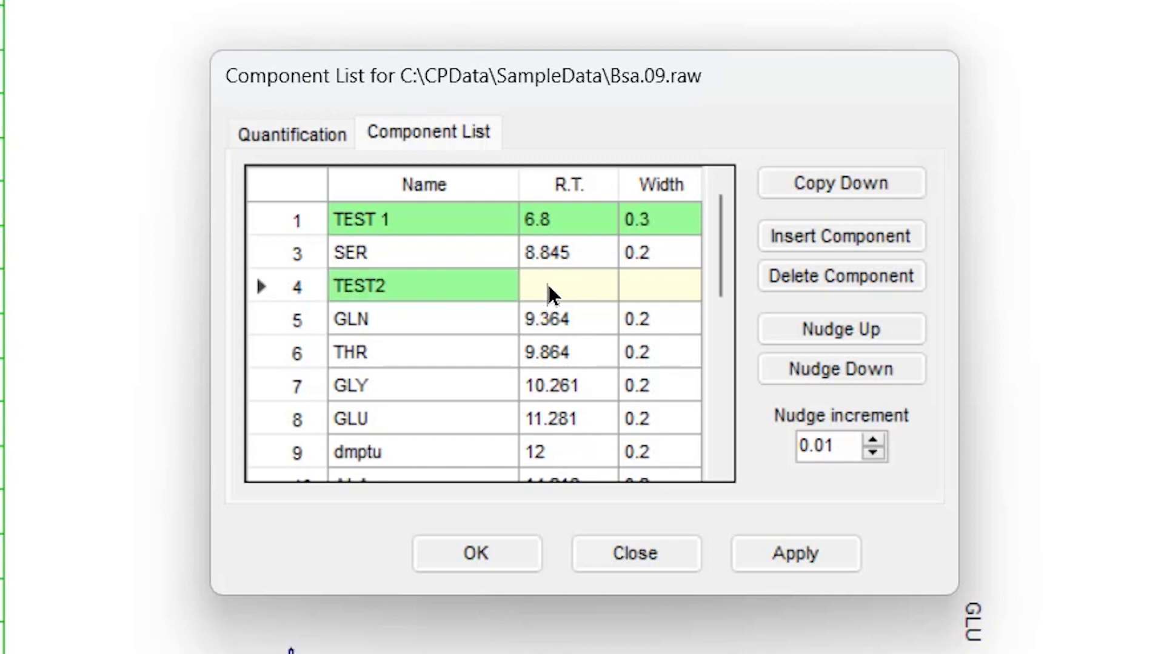
pyautogui.write('10.2')
pyautogui.click(634, 283)
pyautogui.write('.')
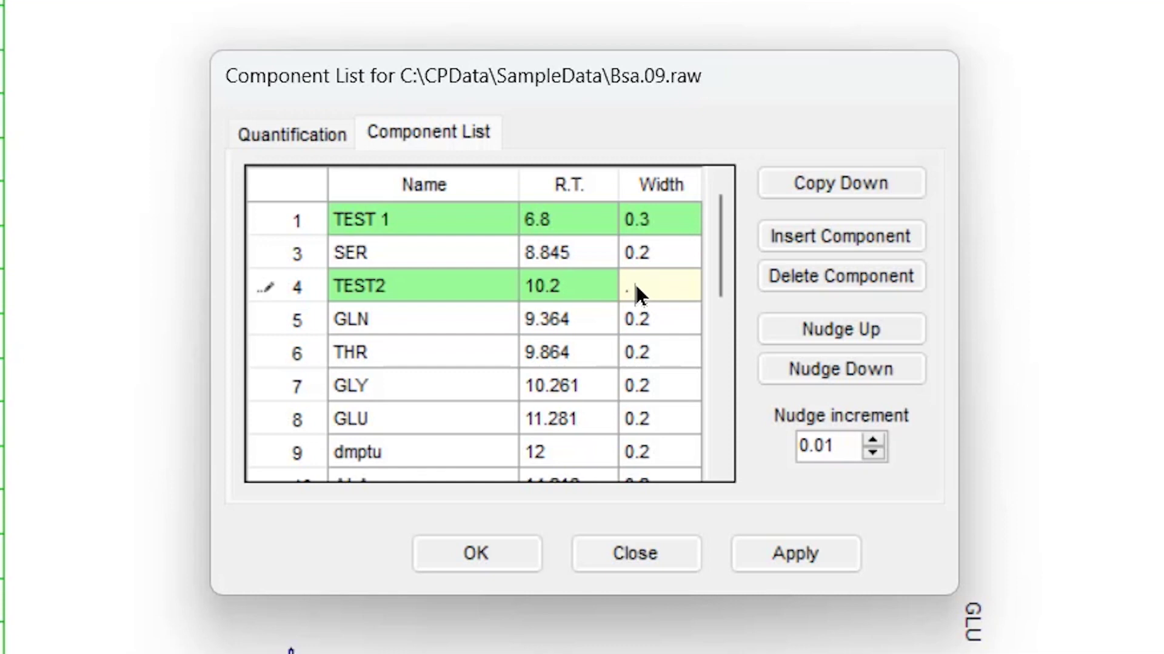
pyautogui.write('2')
pyautogui.click(753, 549)
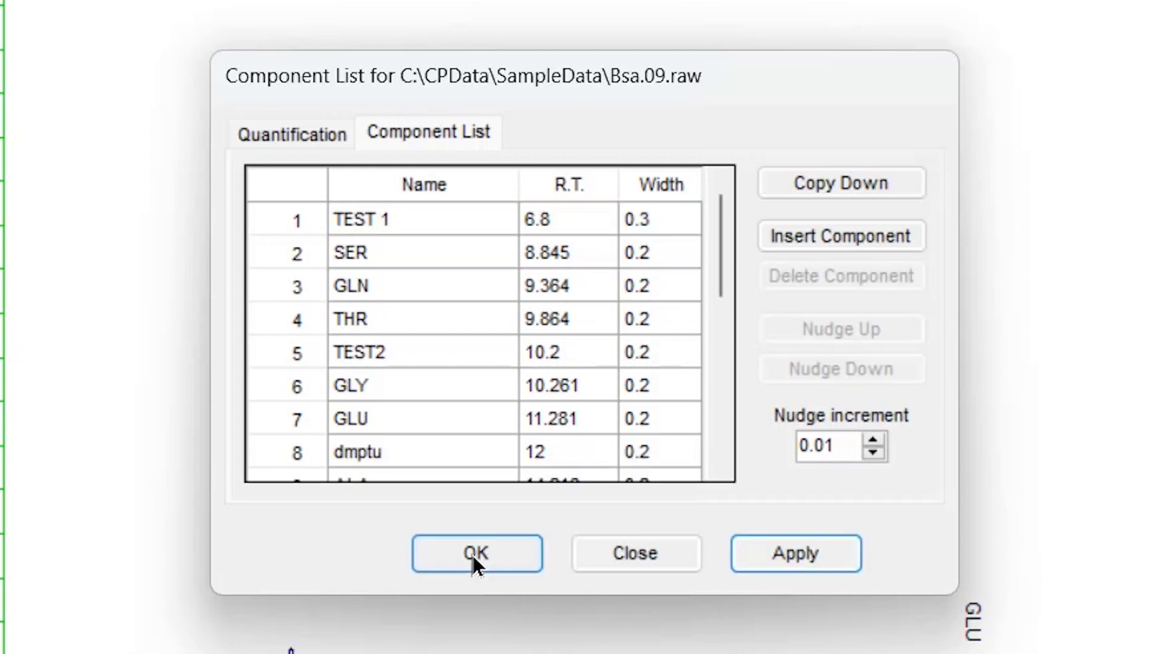
pyautogui.click(290, 131)
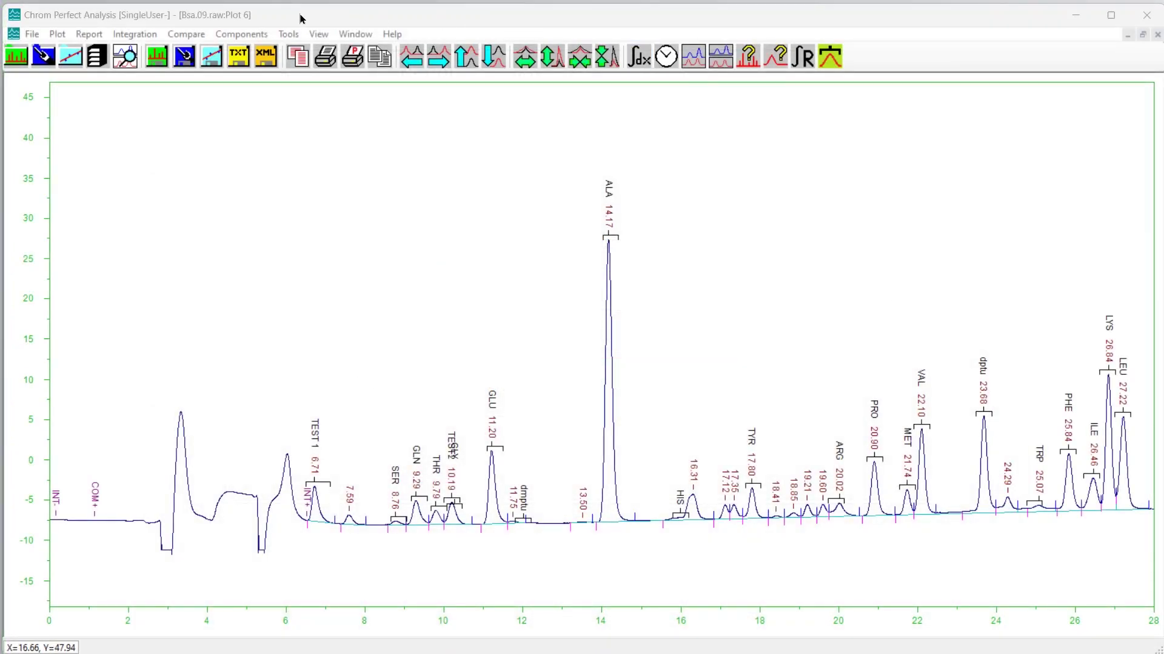
# - Launch Components > Modify Components > Add and mark the new component at 7.587 min
pyautogui.click(247, 34)
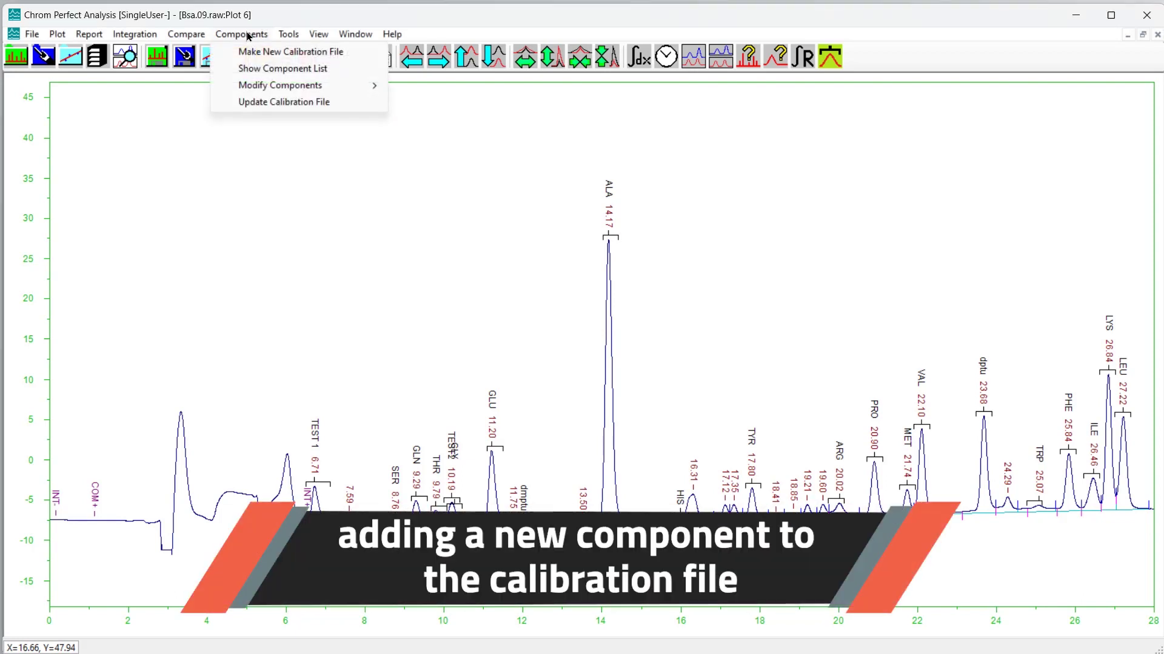
pyautogui.moveTo(248, 84)
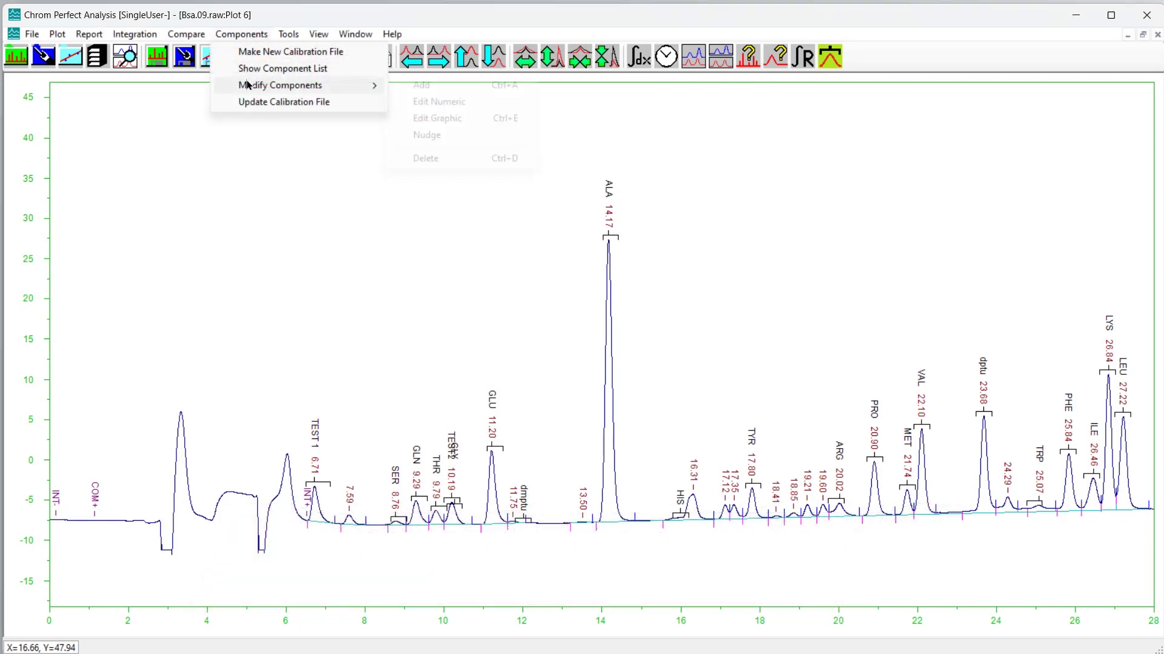
pyautogui.click(456, 89)
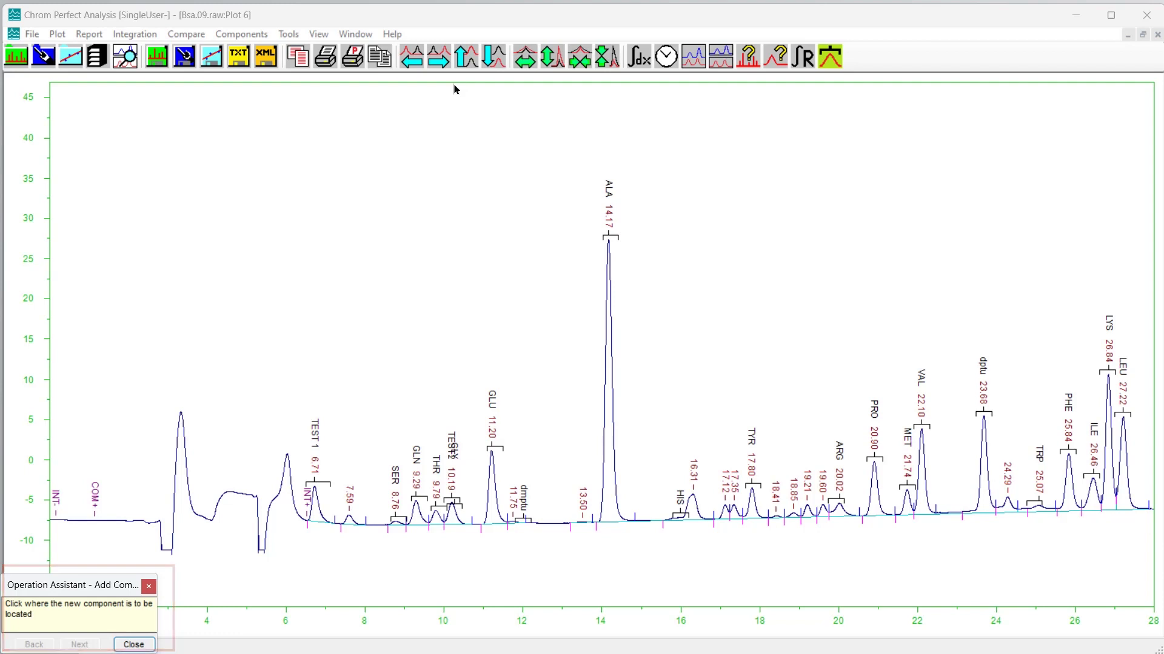
pyautogui.click(351, 522)
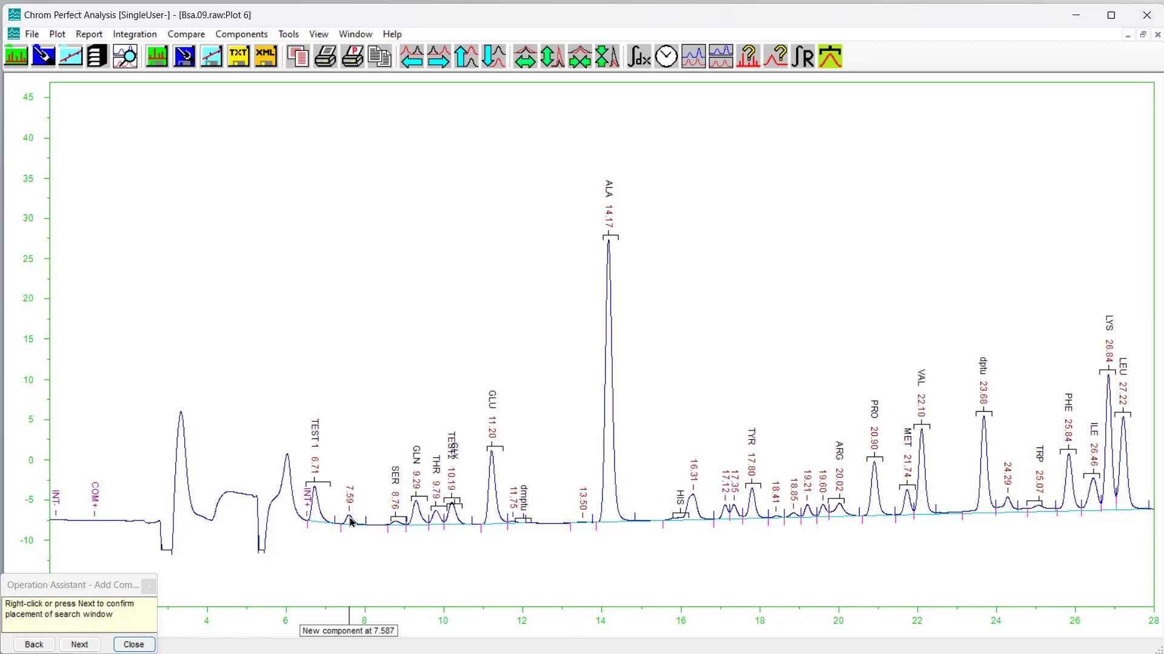
# - Confirm the 7.587 min placement to open TEST 3's parameters, expected time 7.5865
pyautogui.rightClick(352, 523)
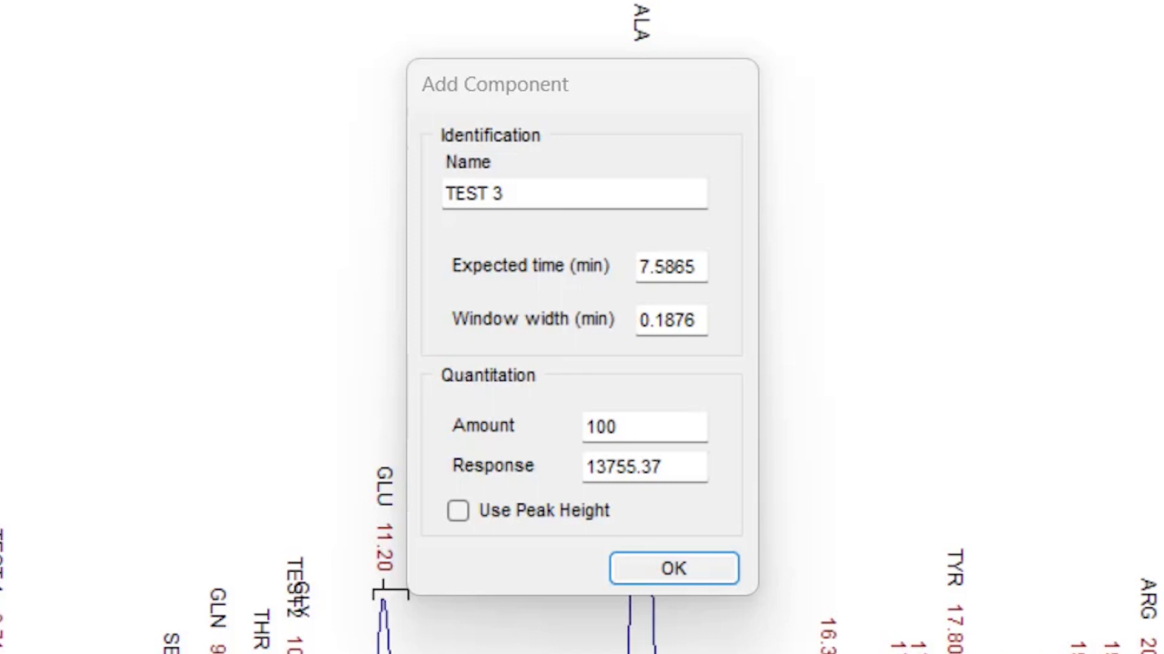
# - Accept TEST 3 with area-based response 13755.37, leaving Use Peak Height unticked
pyautogui.click(455, 512)
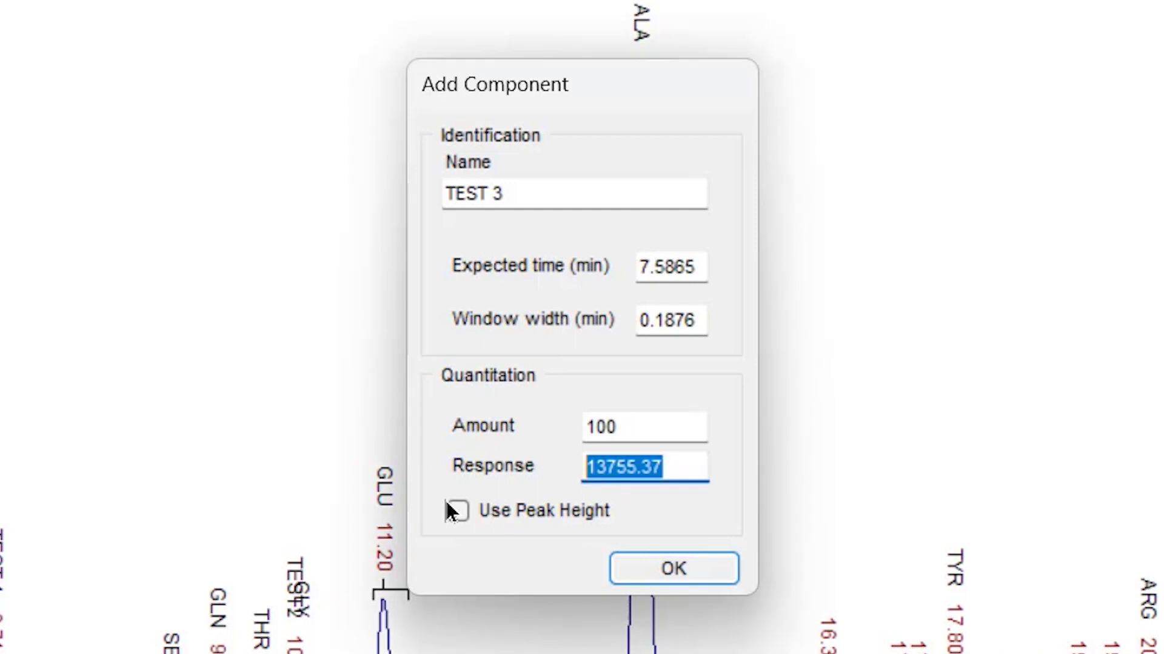
pyautogui.click(457, 513)
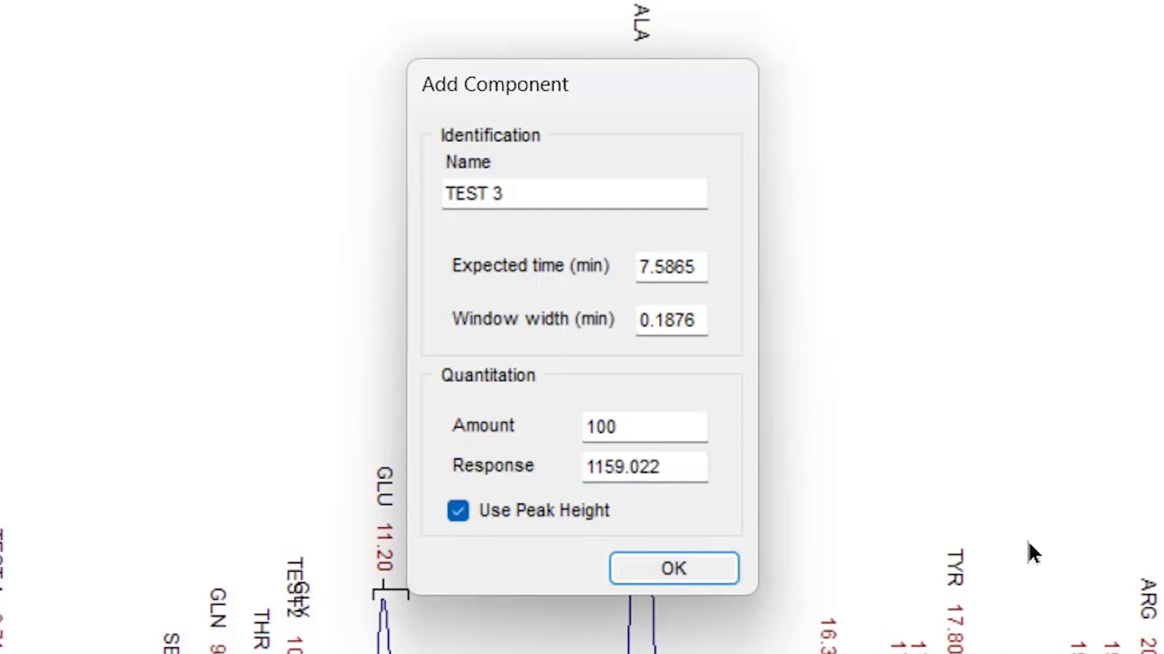
pyautogui.click(458, 512)
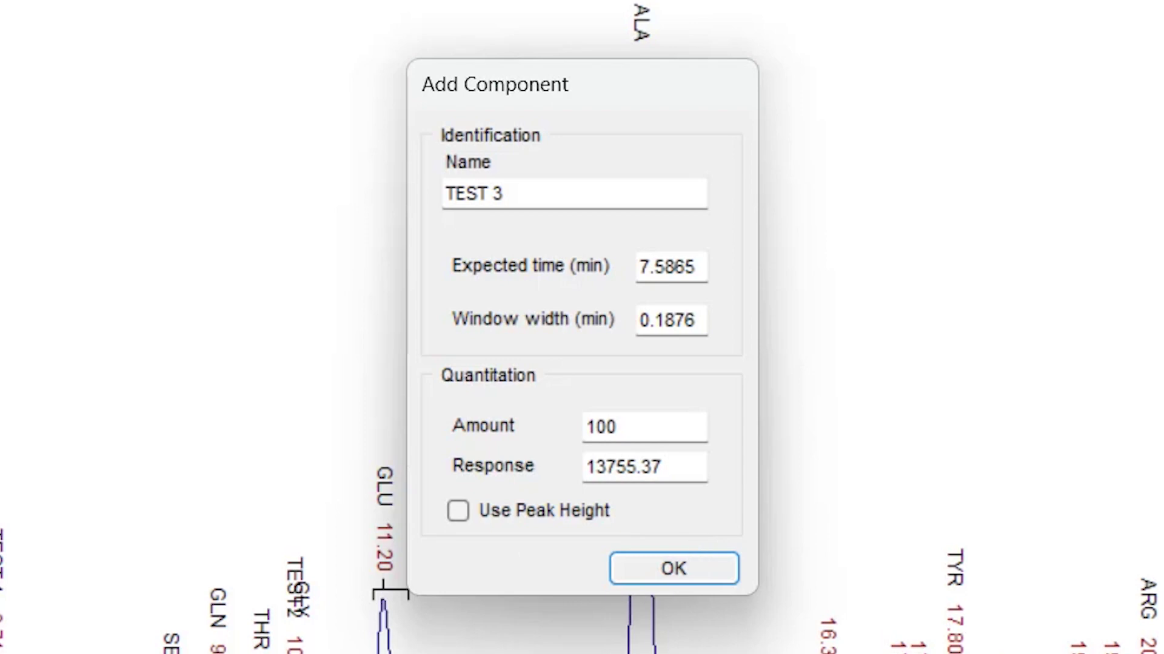
pyautogui.click(673, 568)
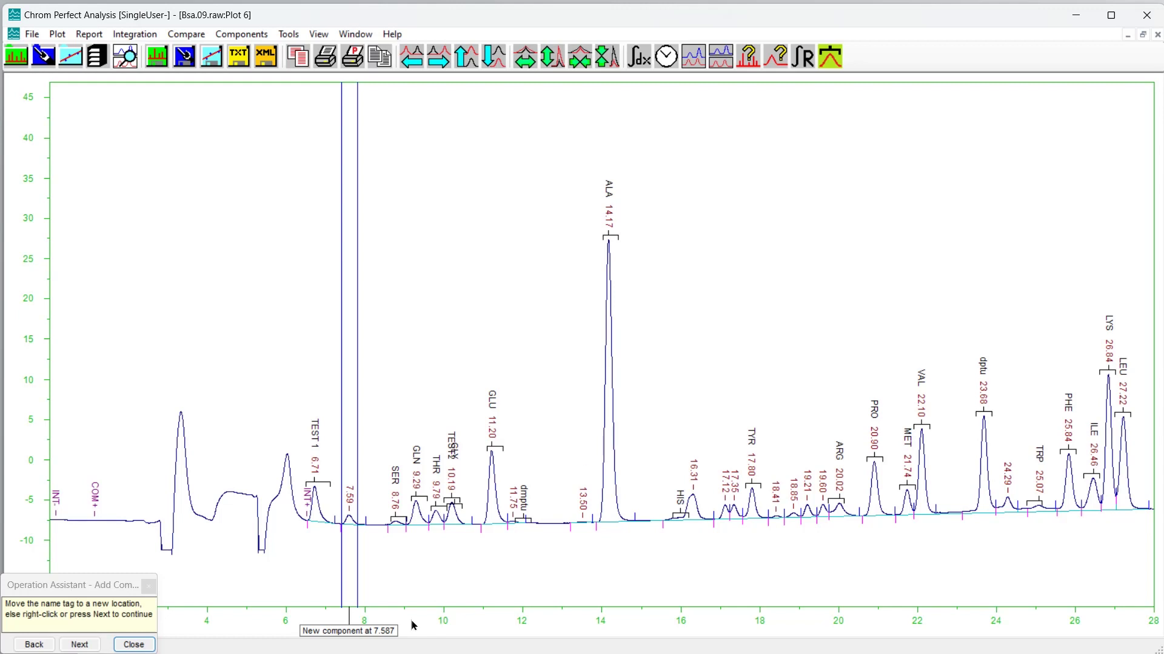
# - Widen TEST 3's search window to ±0.480 min and tag the 7.59 min peak as TEST 3
pyautogui.moveTo(340, 629)
pyautogui.mouseDown()
pyautogui.moveTo(379, 629)
pyautogui.moveTo(335, 629)
pyautogui.mouseUp()
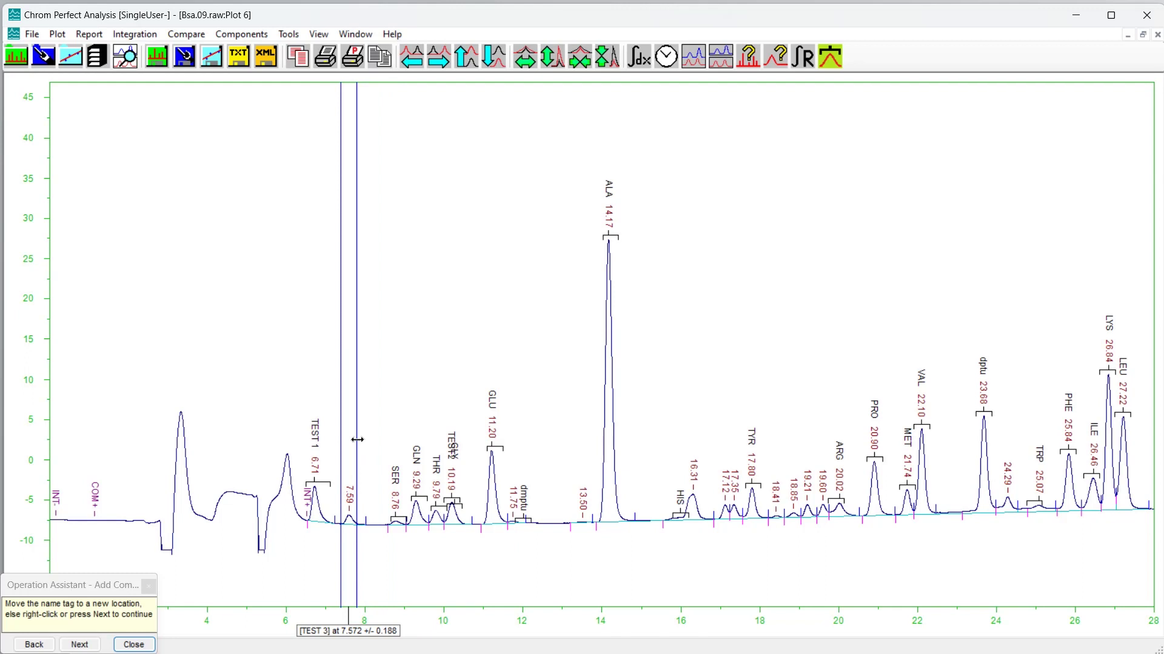
pyautogui.moveTo(357, 440); pyautogui.dragTo(366, 439)
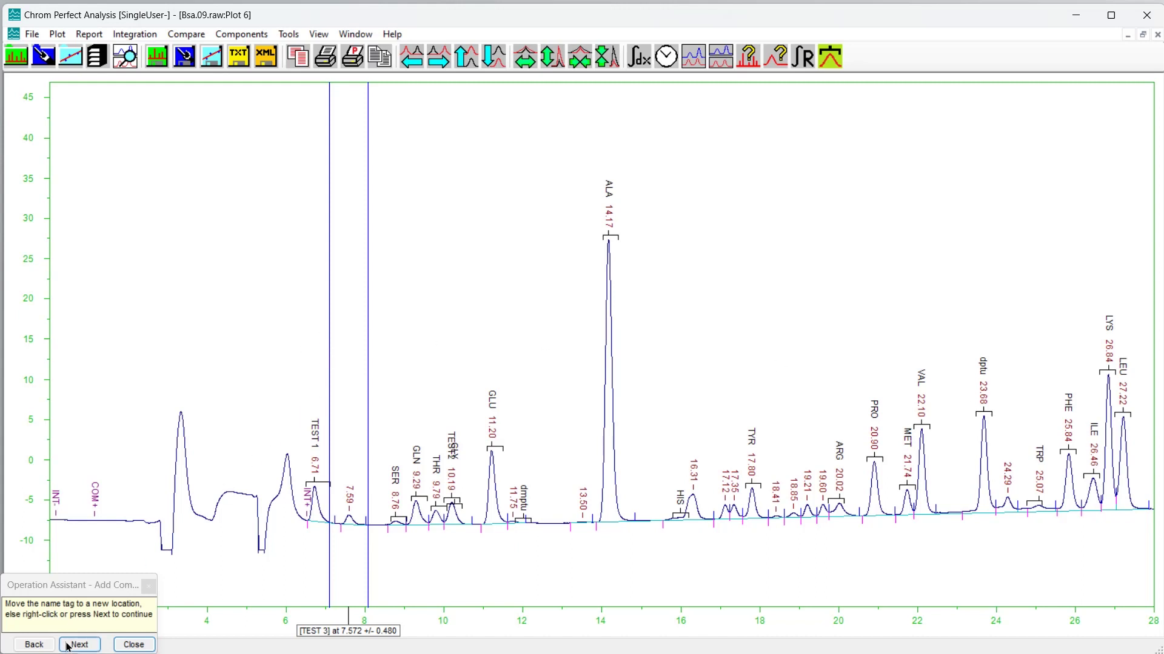
pyautogui.click(353, 425)
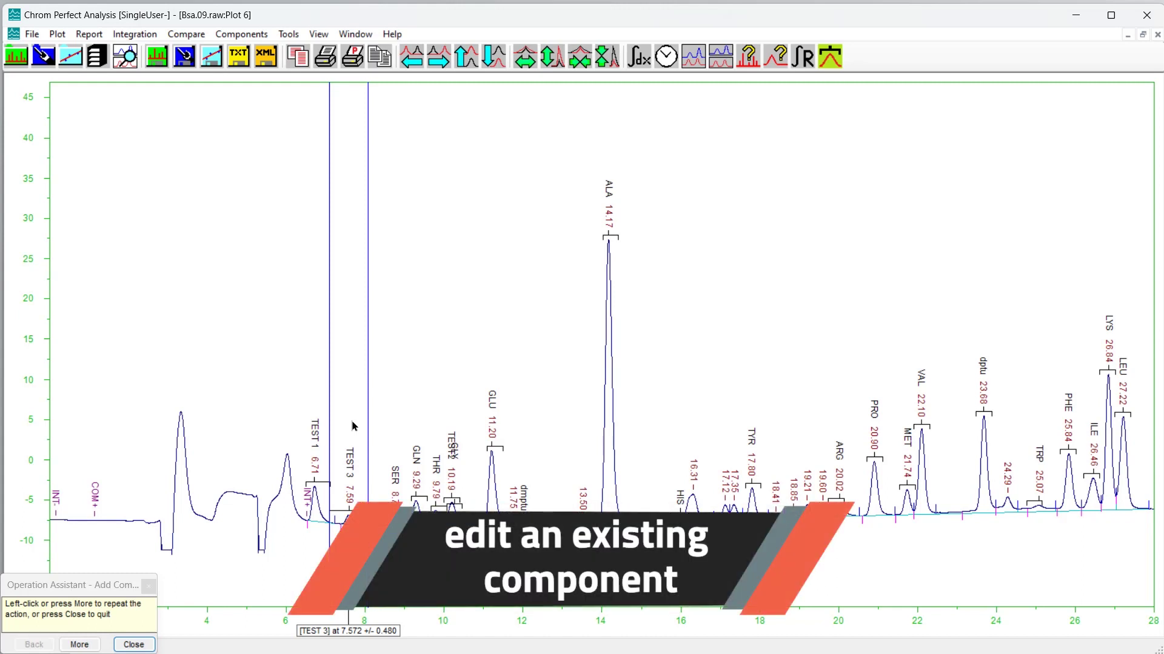
pyautogui.click(128, 646)
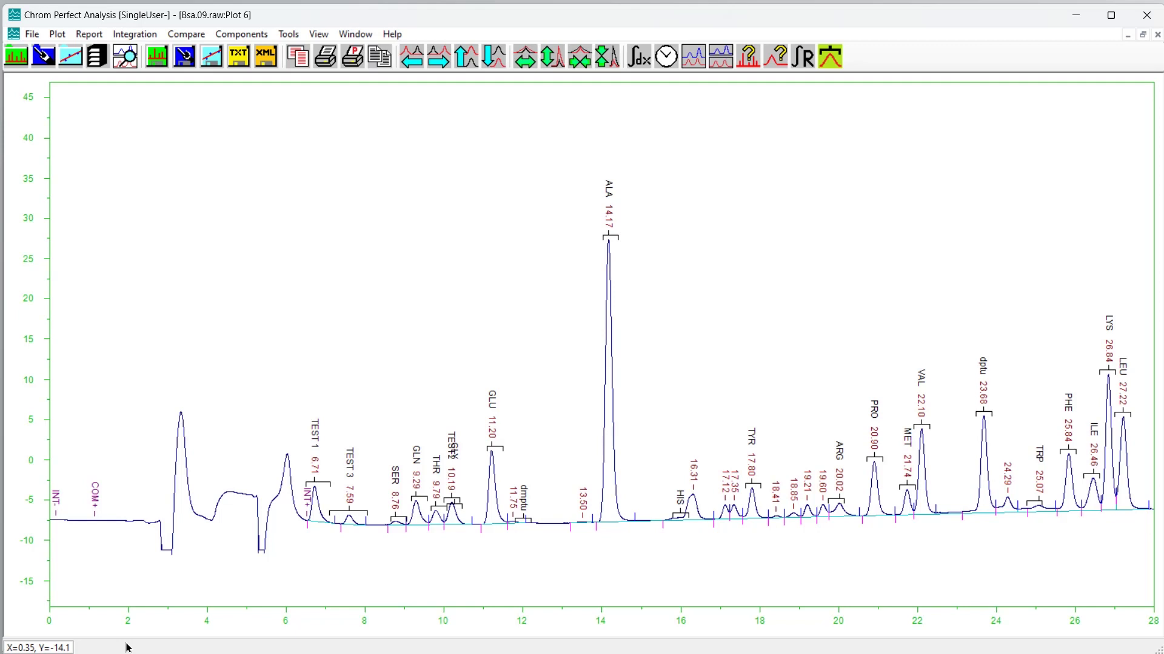
pyautogui.click(238, 36)
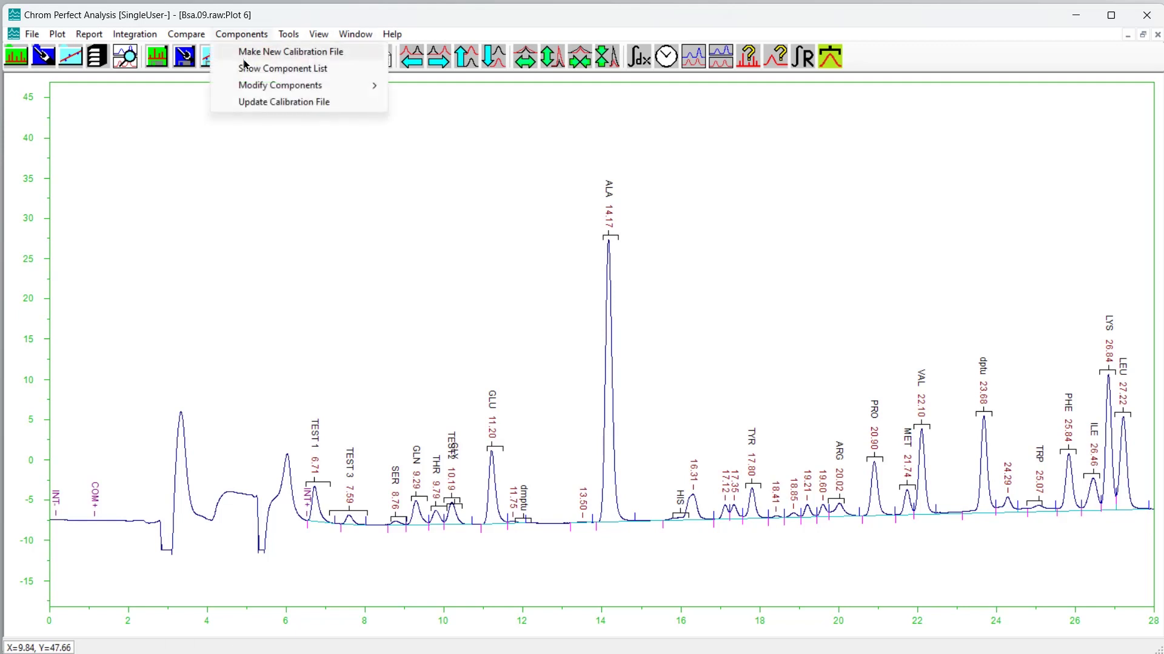
# - Open Edit Numeric on the TEST 3 peak, showing expected time 7.5717 and width 0.4804
pyautogui.moveTo(257, 90)
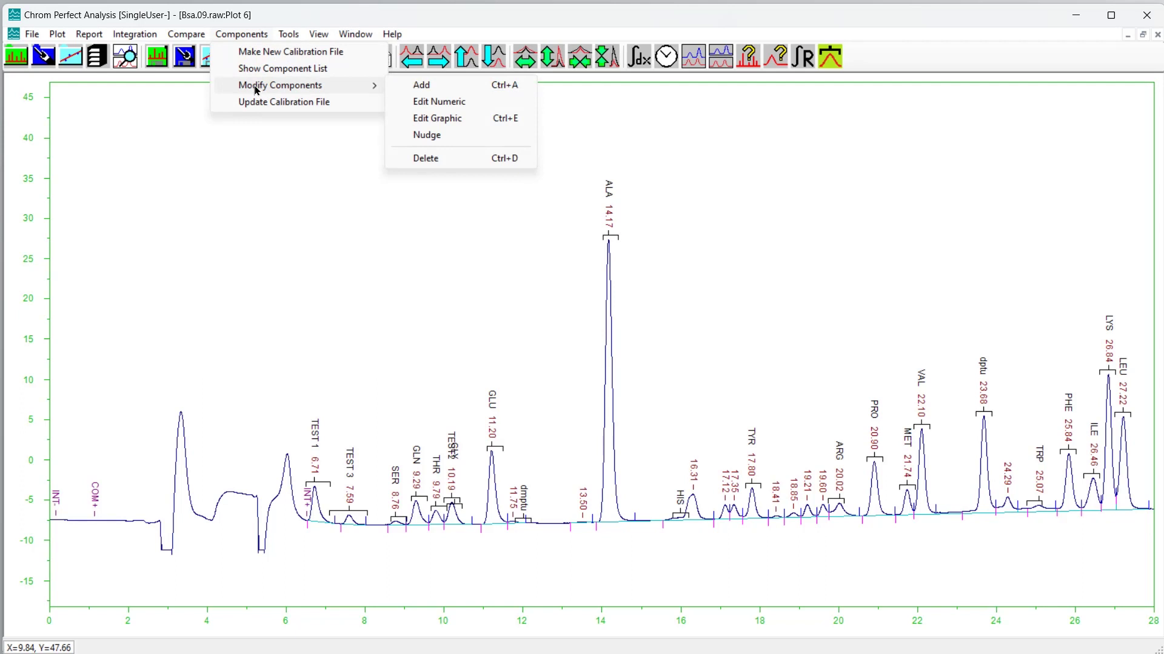
pyautogui.click(435, 105)
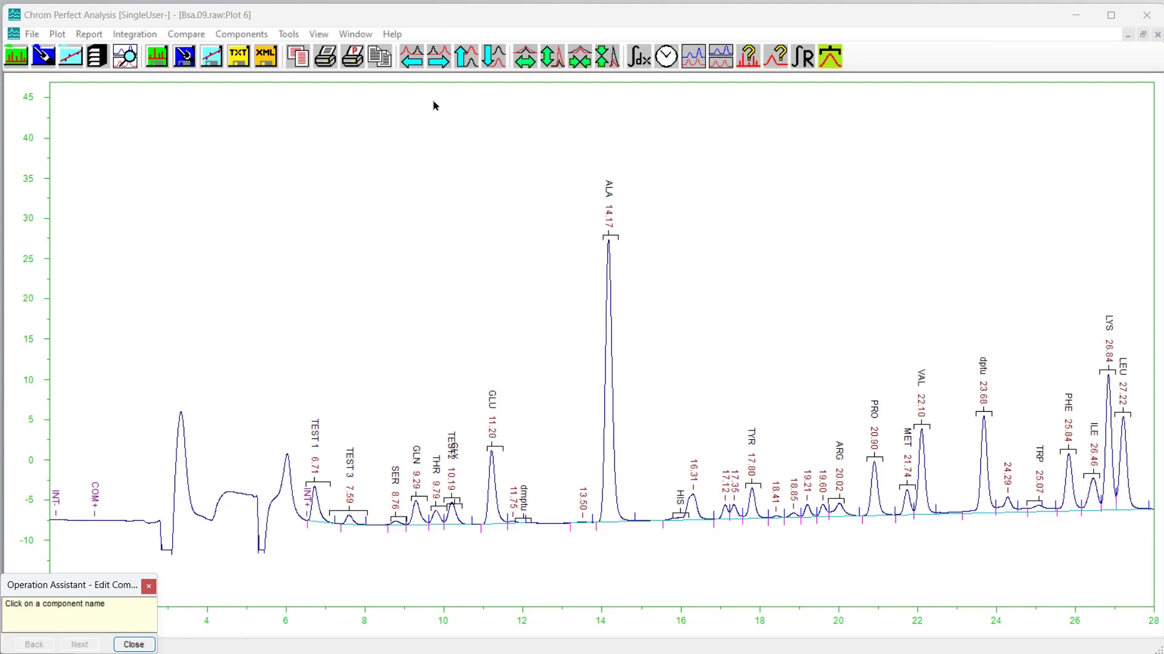
pyautogui.click(348, 524)
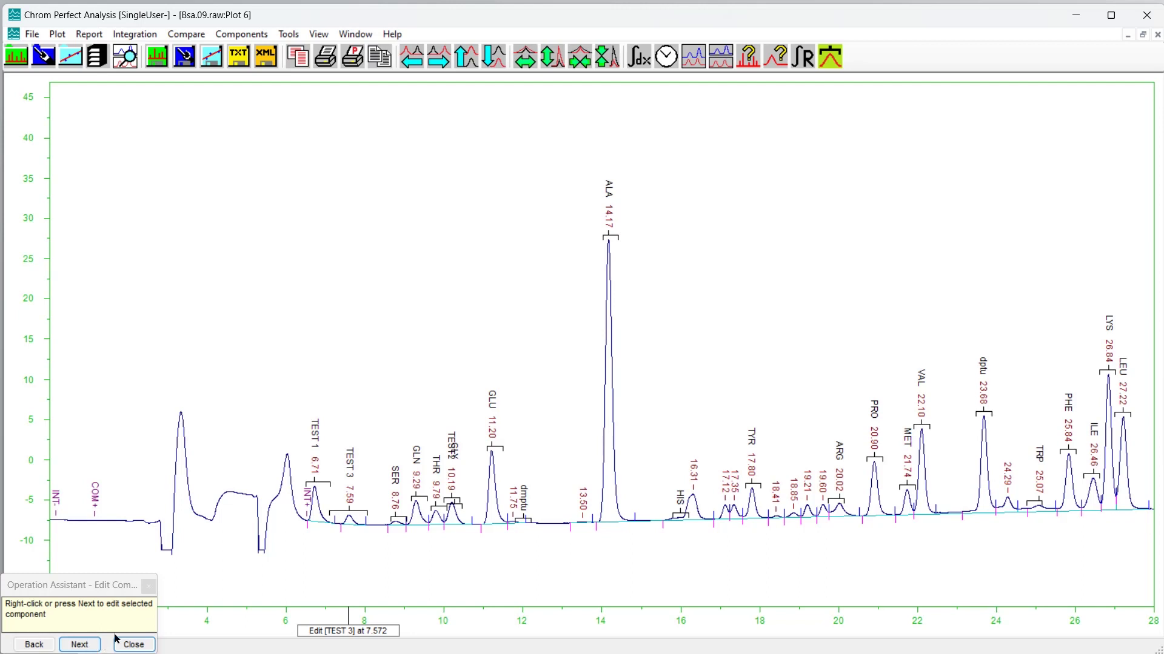
pyautogui.rightClick(380, 397)
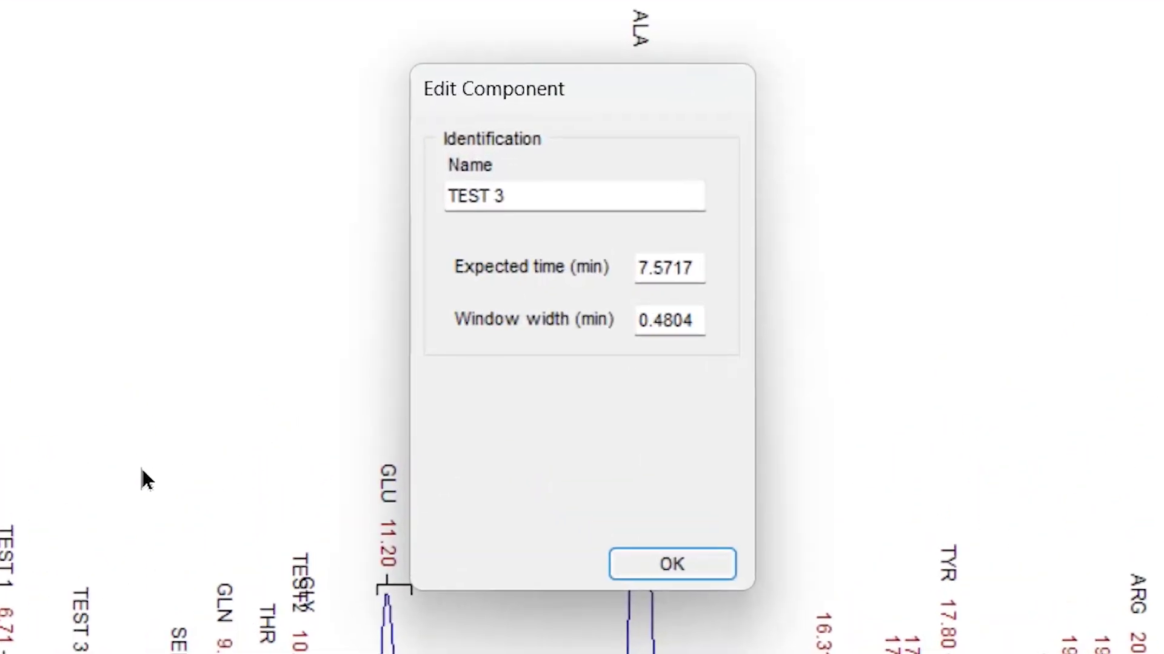
# - Prefix the name with 'ANOTHER ' to make ANOTHER TEST 3 and save it
pyautogui.moveTo(530, 194); pyautogui.dragTo(429, 206)
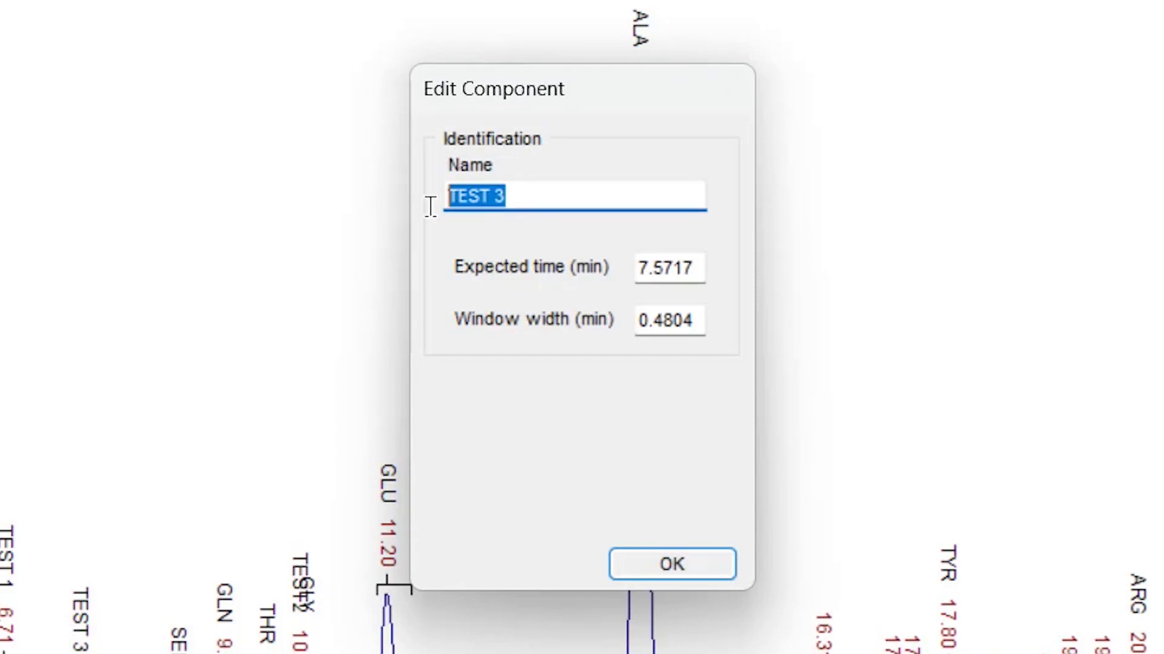
pyautogui.click(459, 196)
pyautogui.press('Home')
pyautogui.write('ANOTHE')
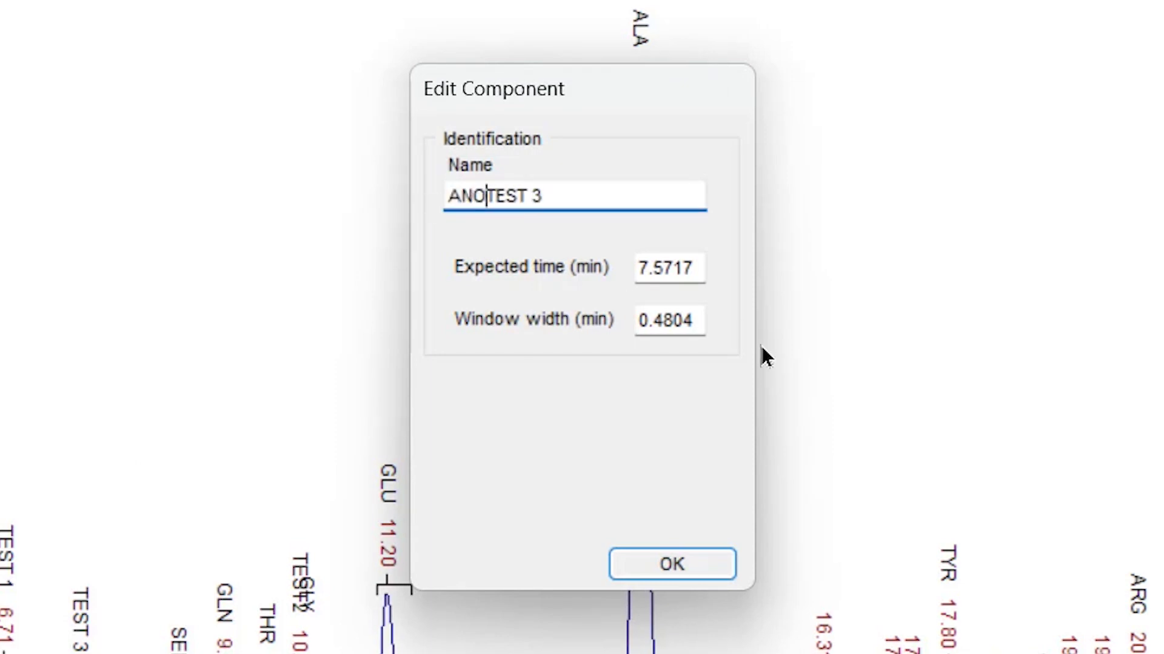
pyautogui.write('R')
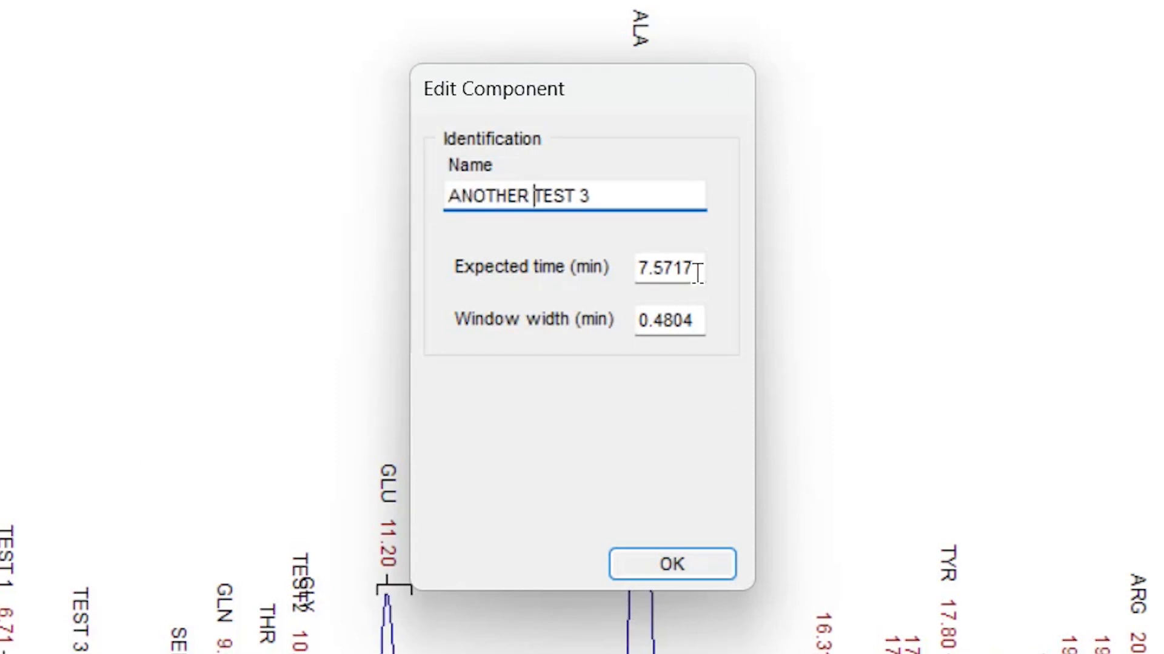
pyautogui.moveTo(697, 268); pyautogui.dragTo(570, 282)
pyautogui.moveTo(702, 321); pyautogui.dragTo(570, 350)
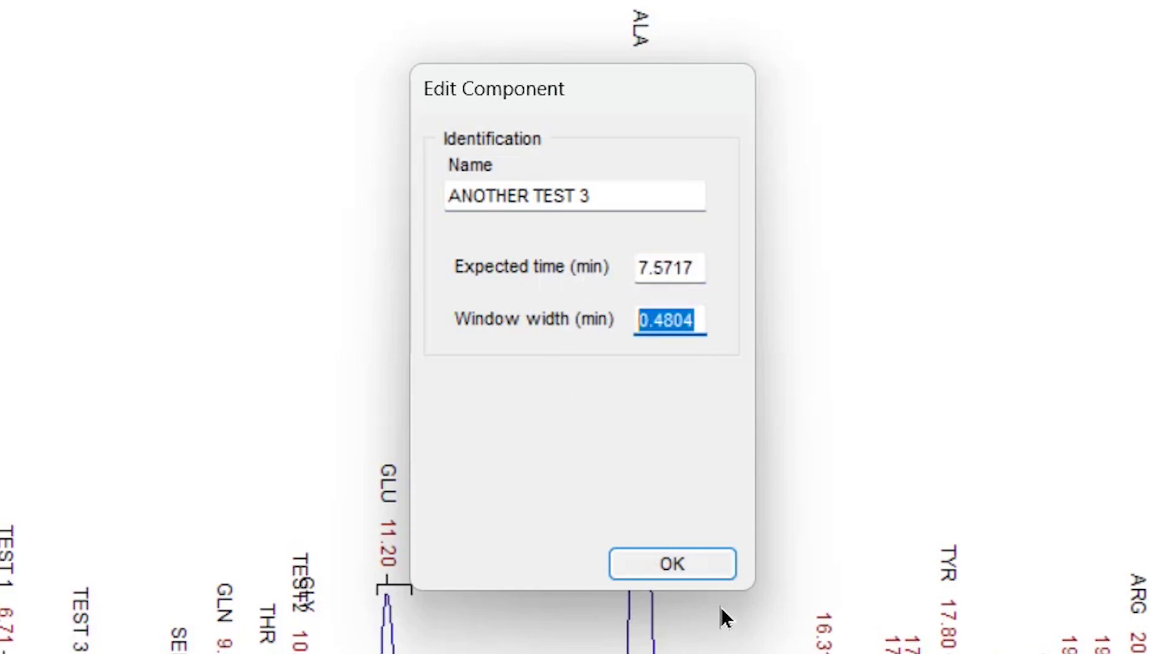
pyautogui.click(670, 563)
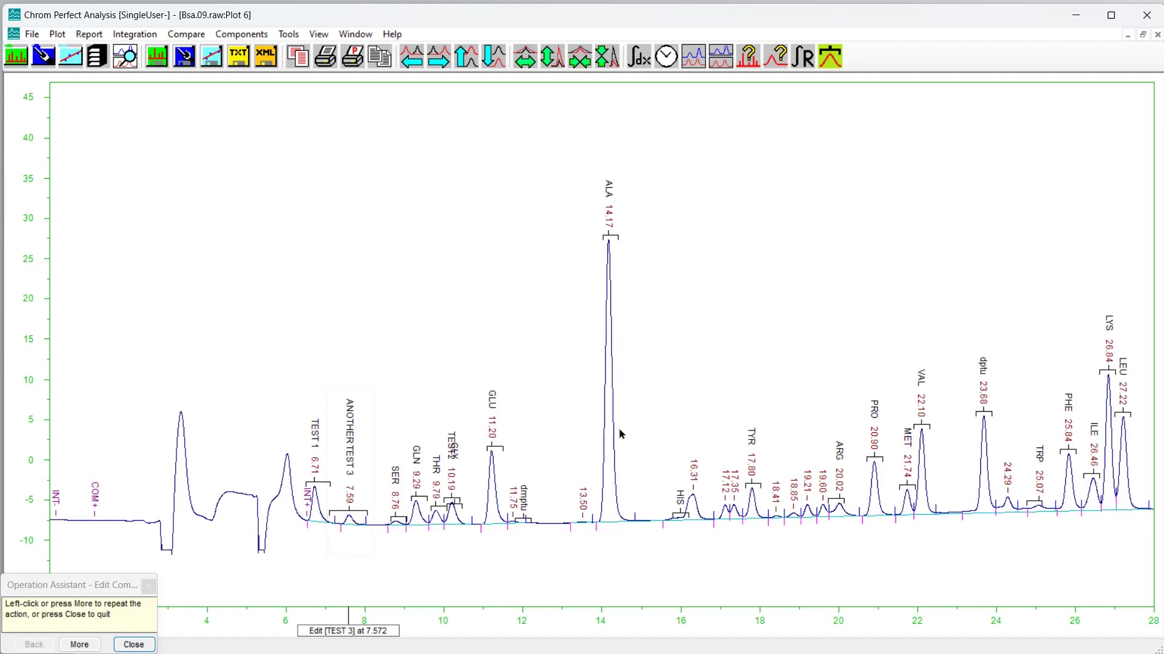
pyautogui.press('Escape')
# - Open the HIS component at 15.994 min for graphic editing and display its search window
pyautogui.click(241, 34)
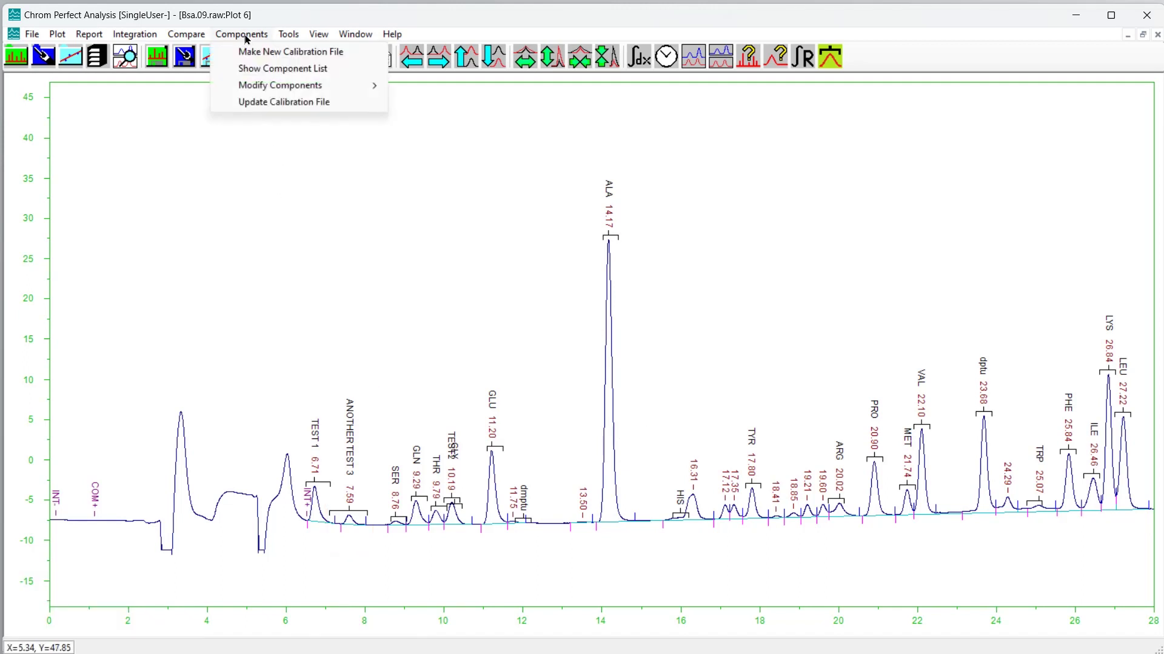
pyautogui.moveTo(282, 86)
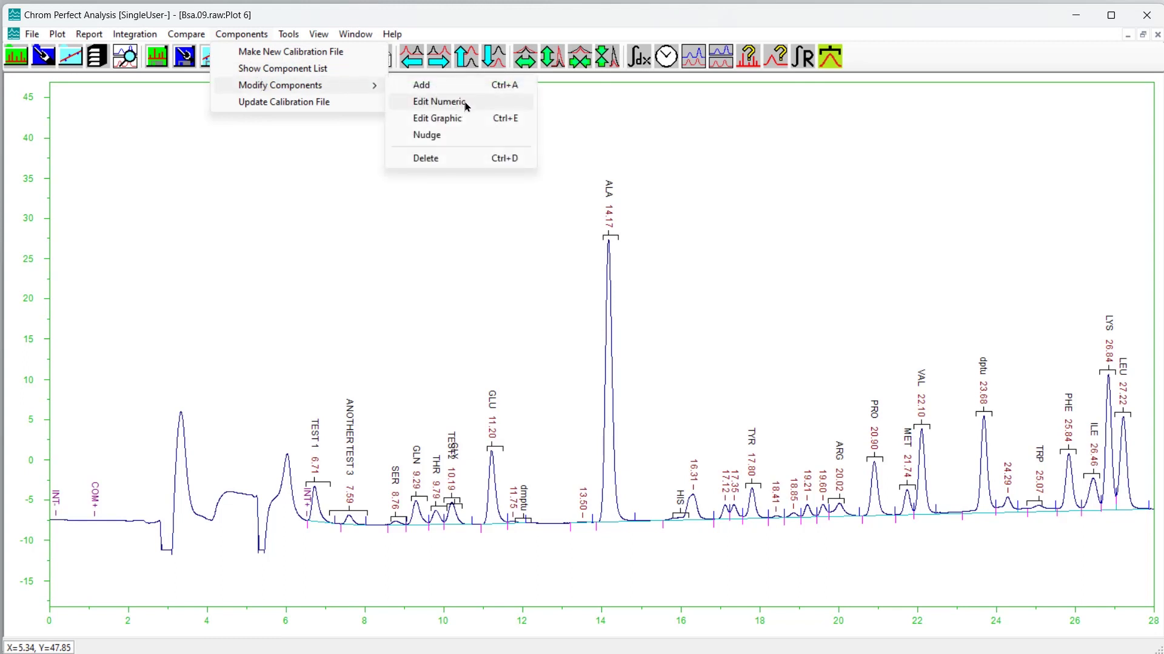
pyautogui.click(437, 118)
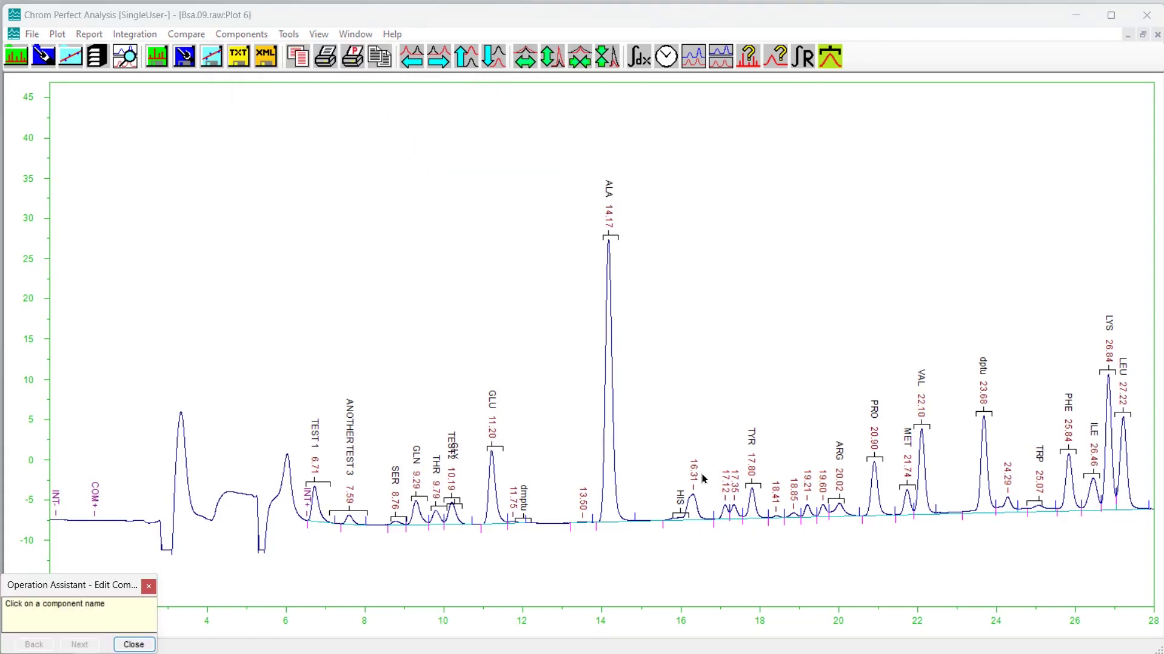
pyautogui.click(682, 519)
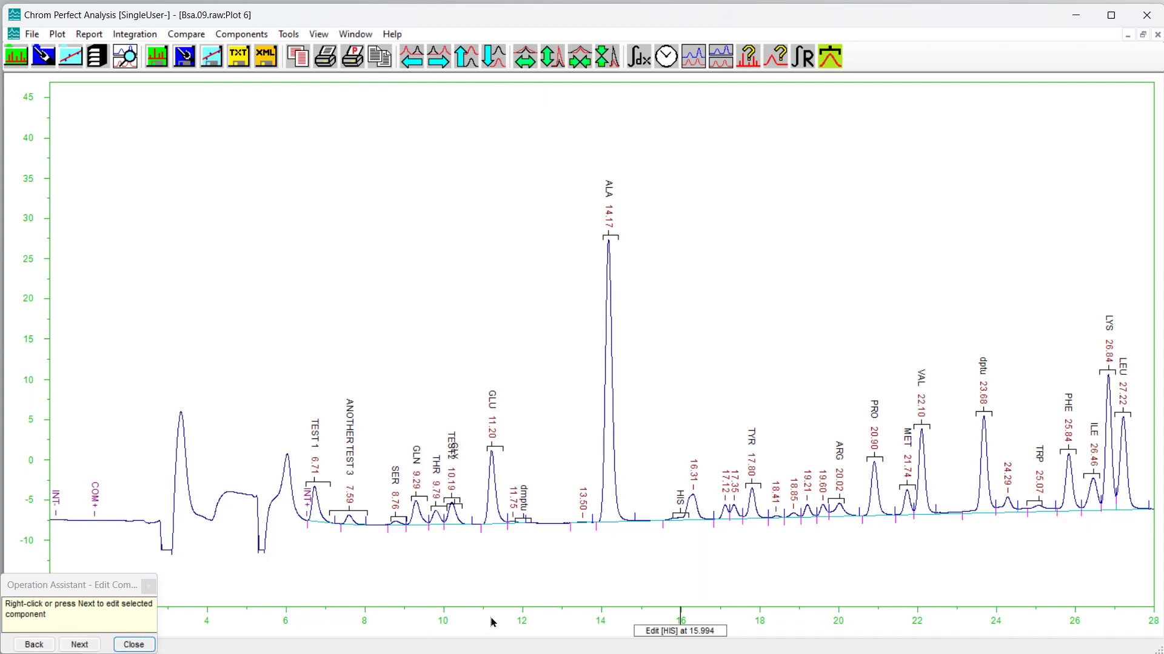
pyautogui.rightClick(682, 562)
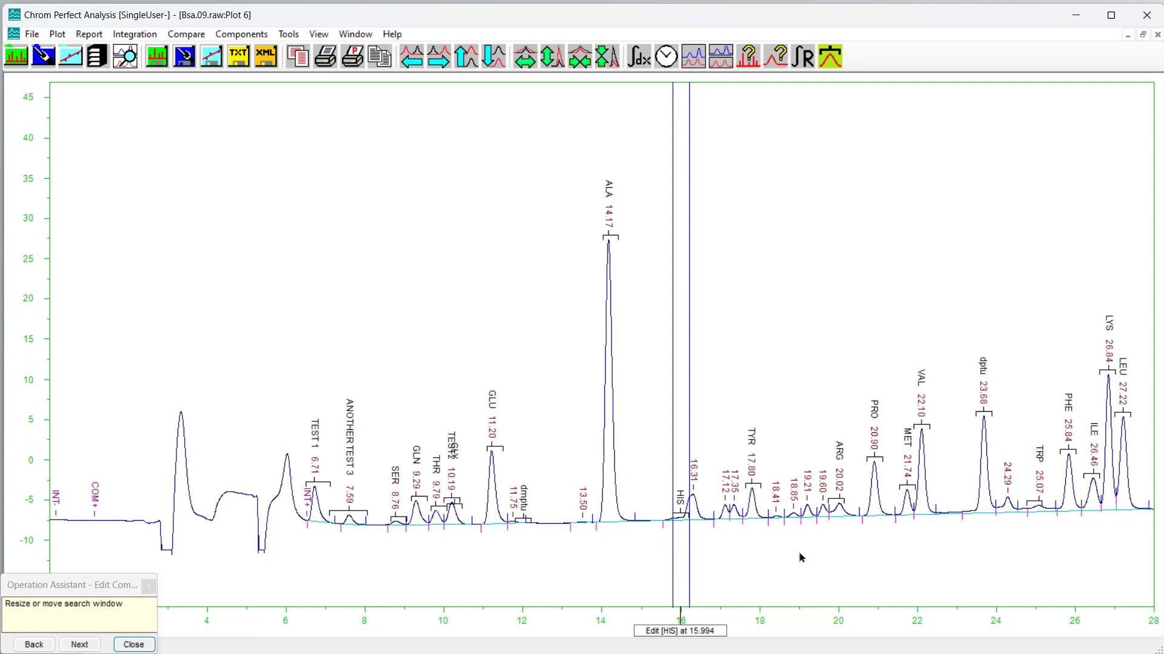
# - Shift and widen the HIS search window to 16.297 ± 0.519 min, then apply it
pyautogui.moveTo(669, 632); pyautogui.dragTo(680, 629)
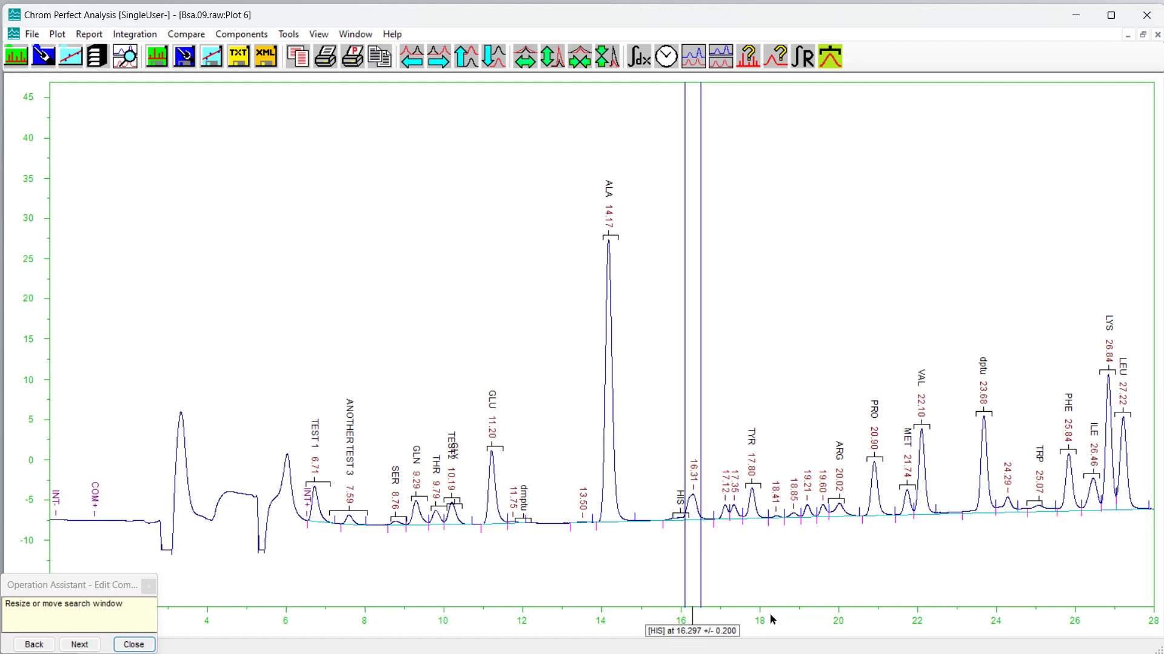
pyautogui.moveTo(698, 425); pyautogui.dragTo(713, 425)
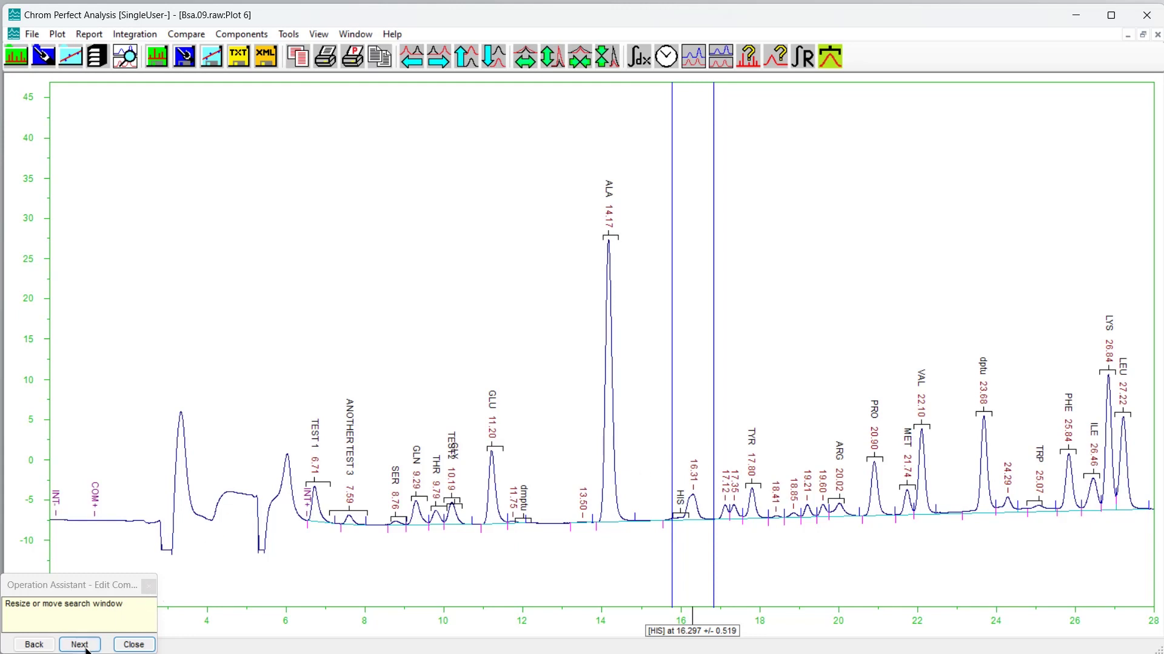
pyautogui.click(695, 376)
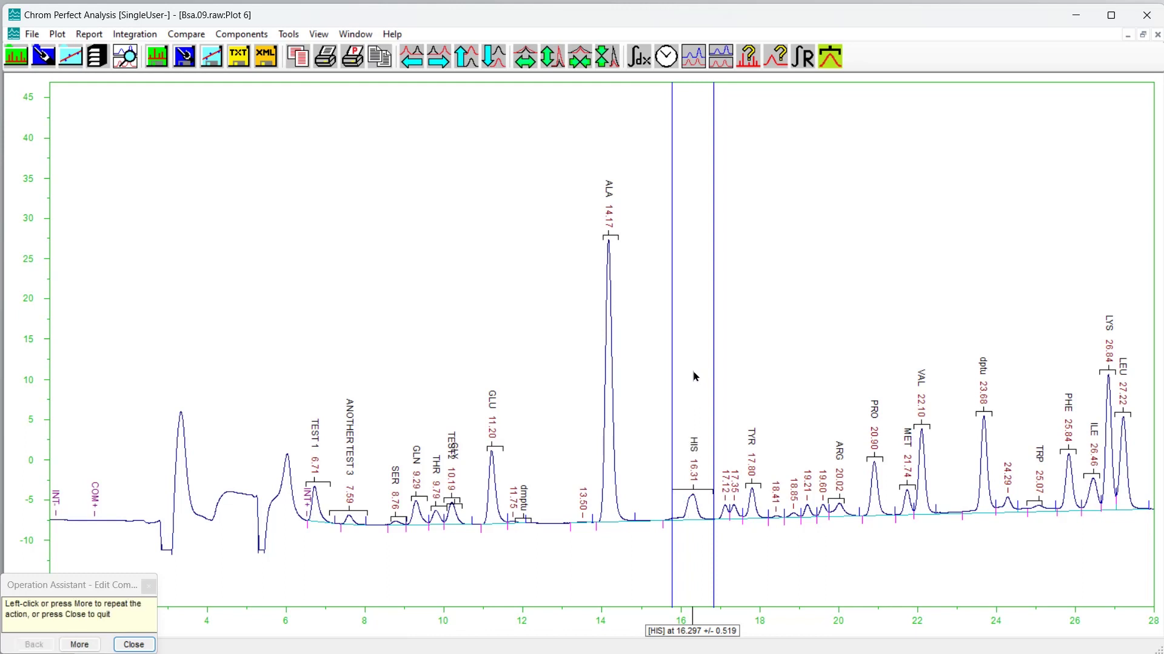
pyautogui.click(134, 644)
pyautogui.click(238, 36)
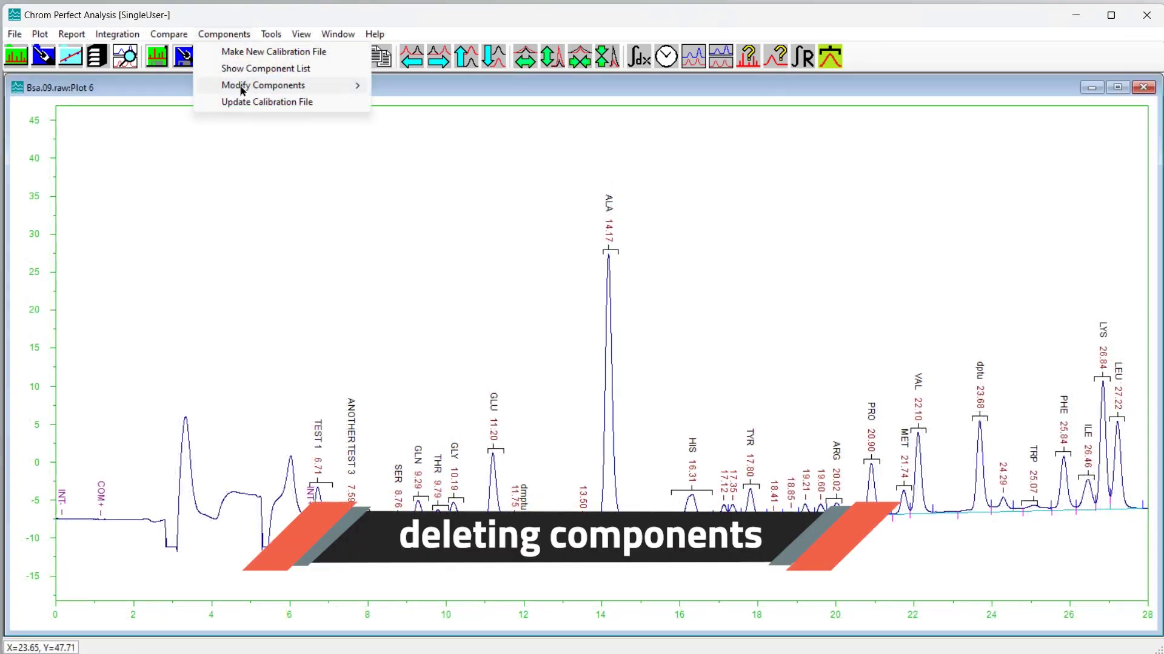
# - Delete the dmptu component and reintegrate, leaving the 11.75 min peak unnamed
pyautogui.moveTo(241, 90)
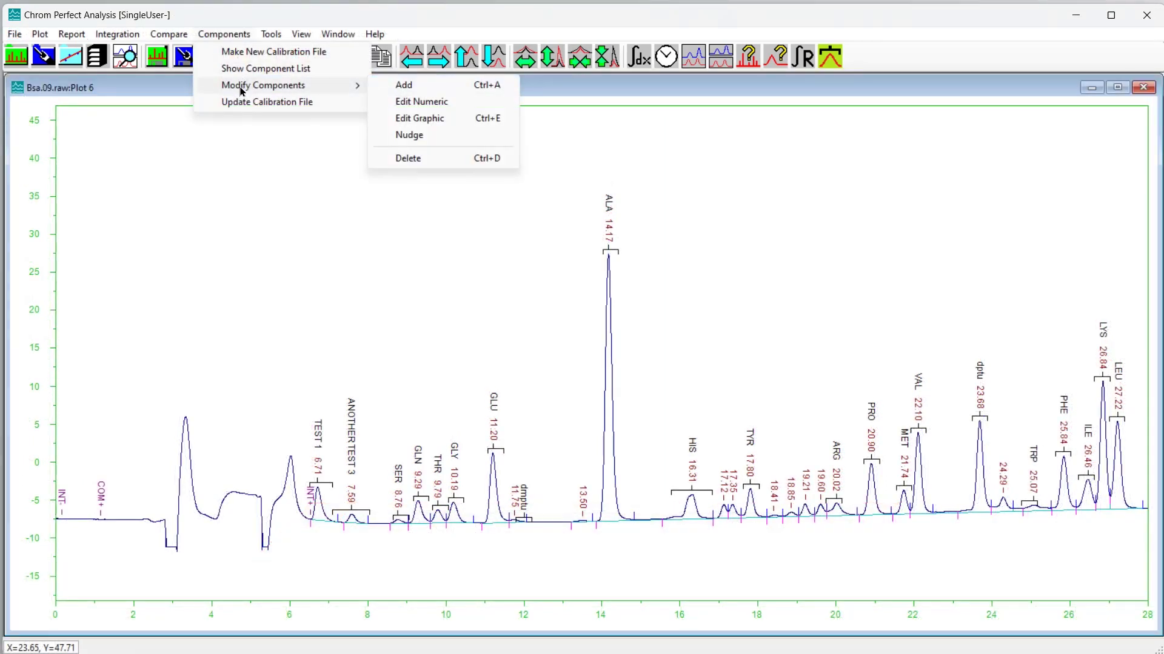
pyautogui.click(440, 161)
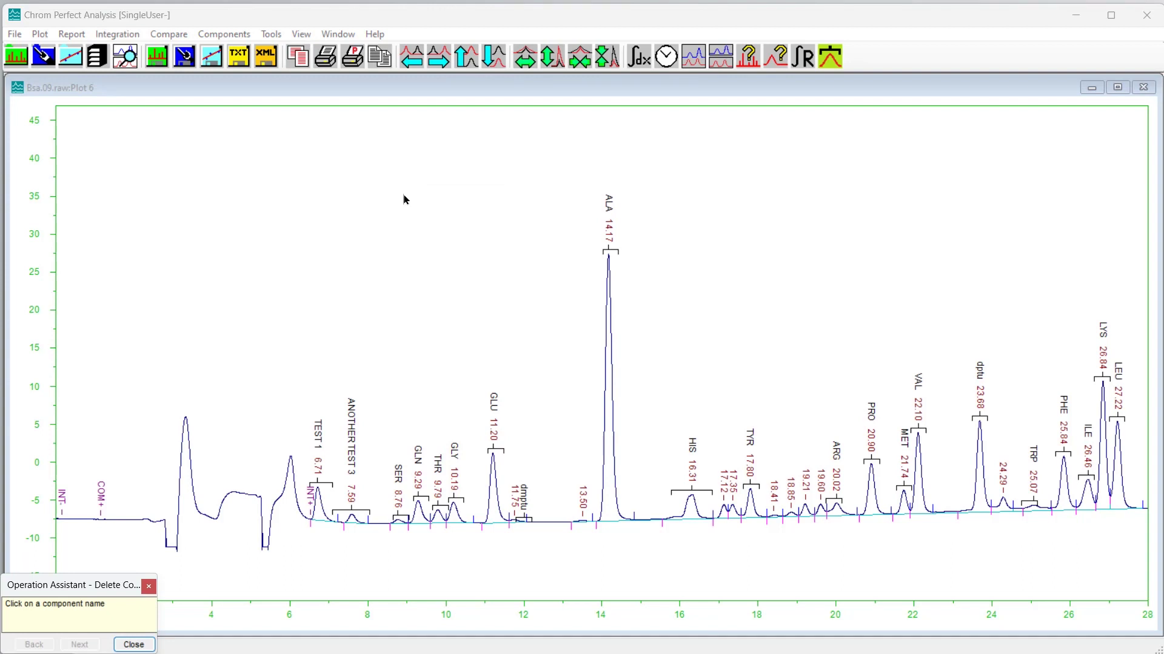
pyautogui.click(524, 521)
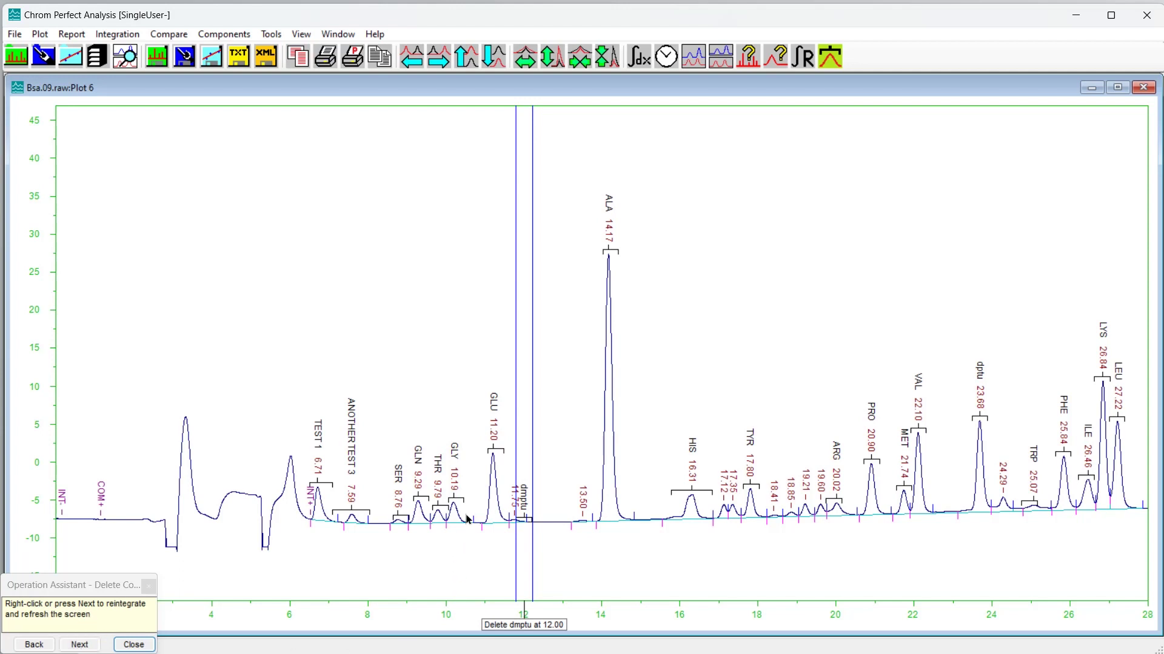
pyautogui.rightClick(525, 444)
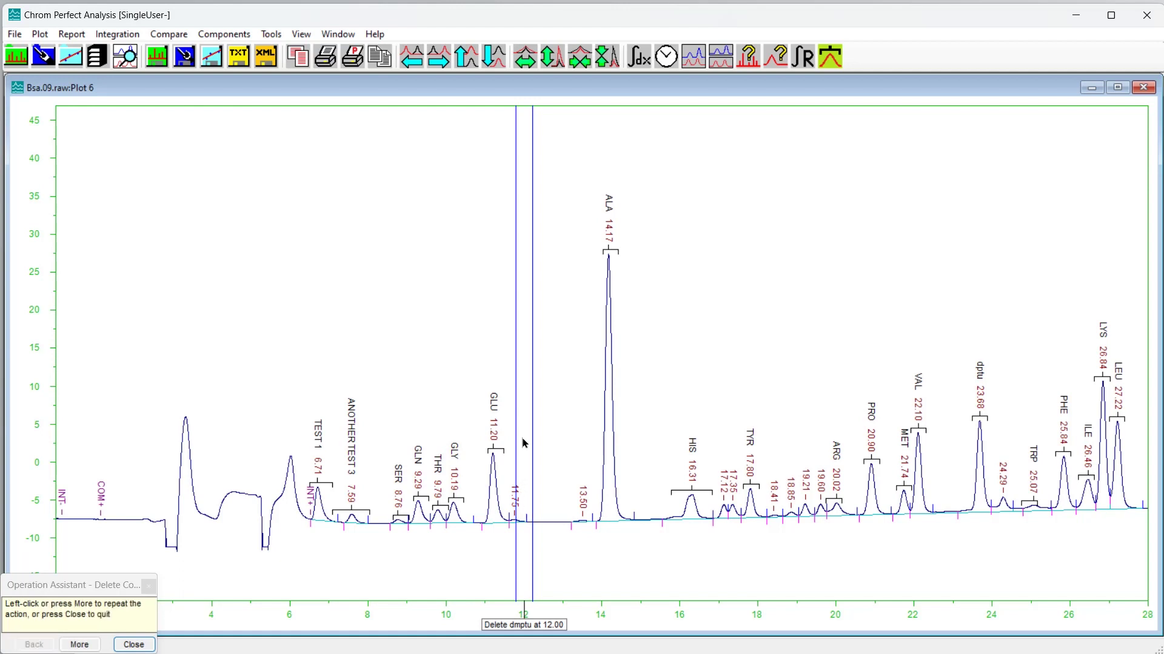
pyautogui.click(133, 644)
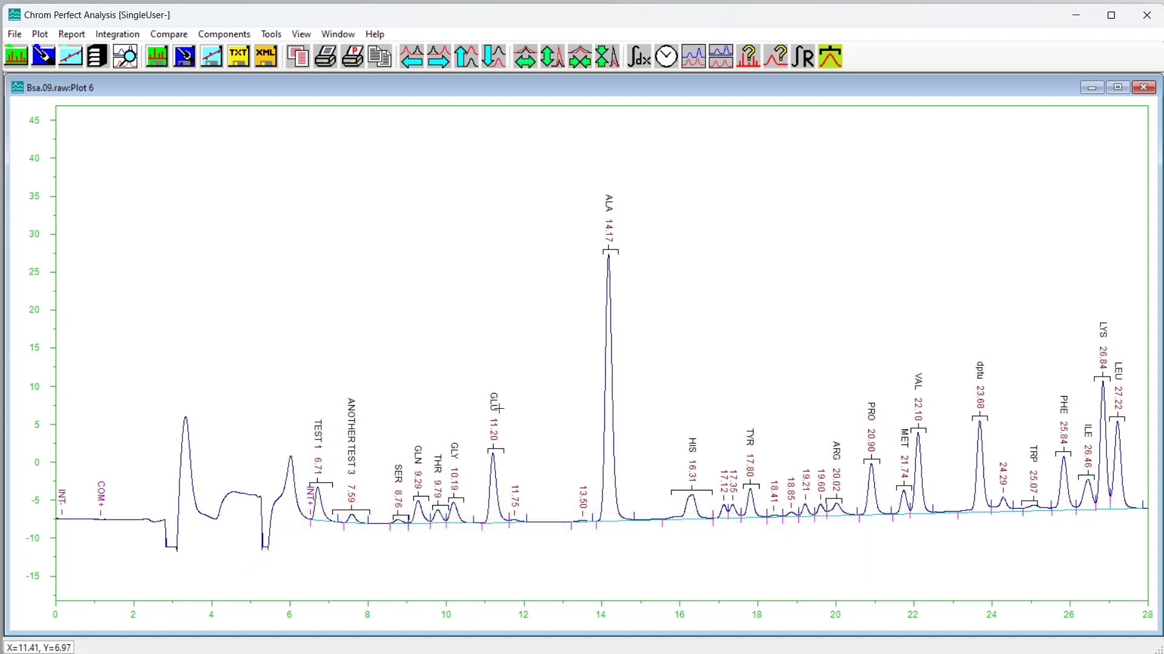
# - Start a component nudge and box-select the five late components, TRP through LEU, on Plot 6
pyautogui.click(227, 34)
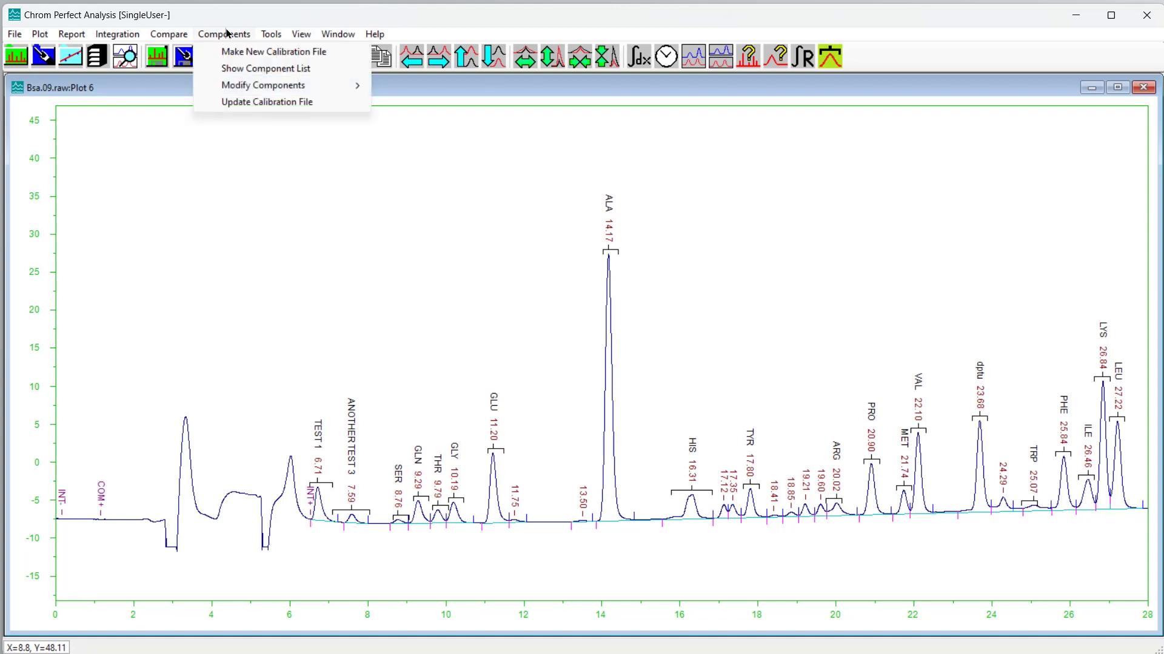
pyautogui.moveTo(253, 88)
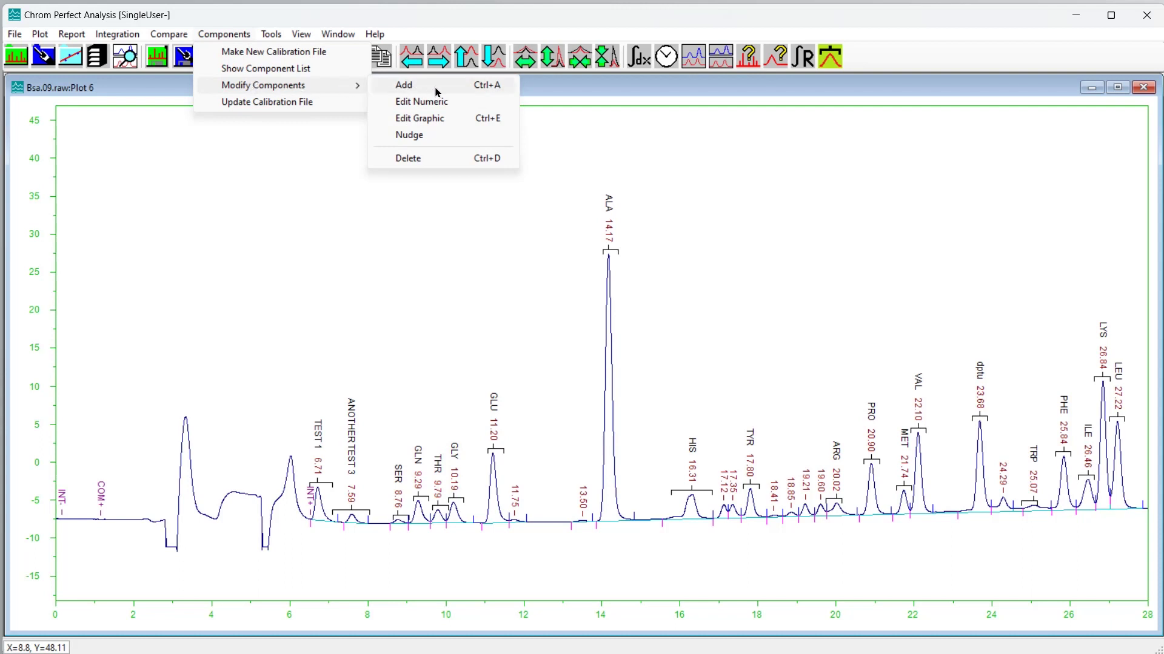
pyautogui.click(433, 140)
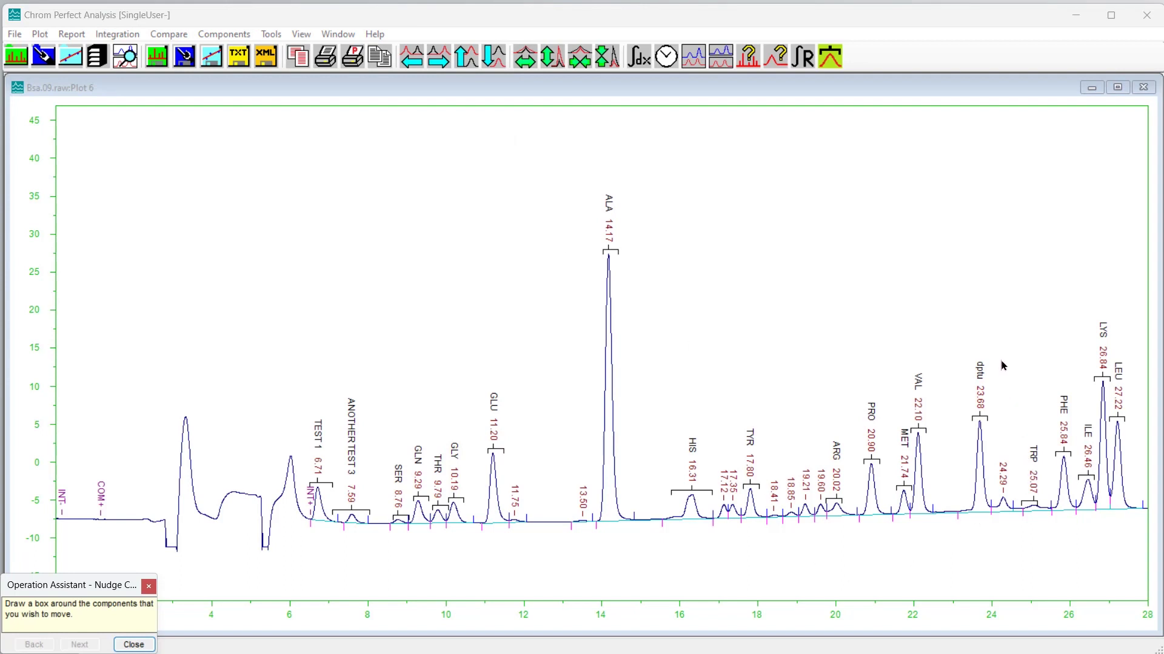
pyautogui.moveTo(1002, 361); pyautogui.dragTo(1135, 470)
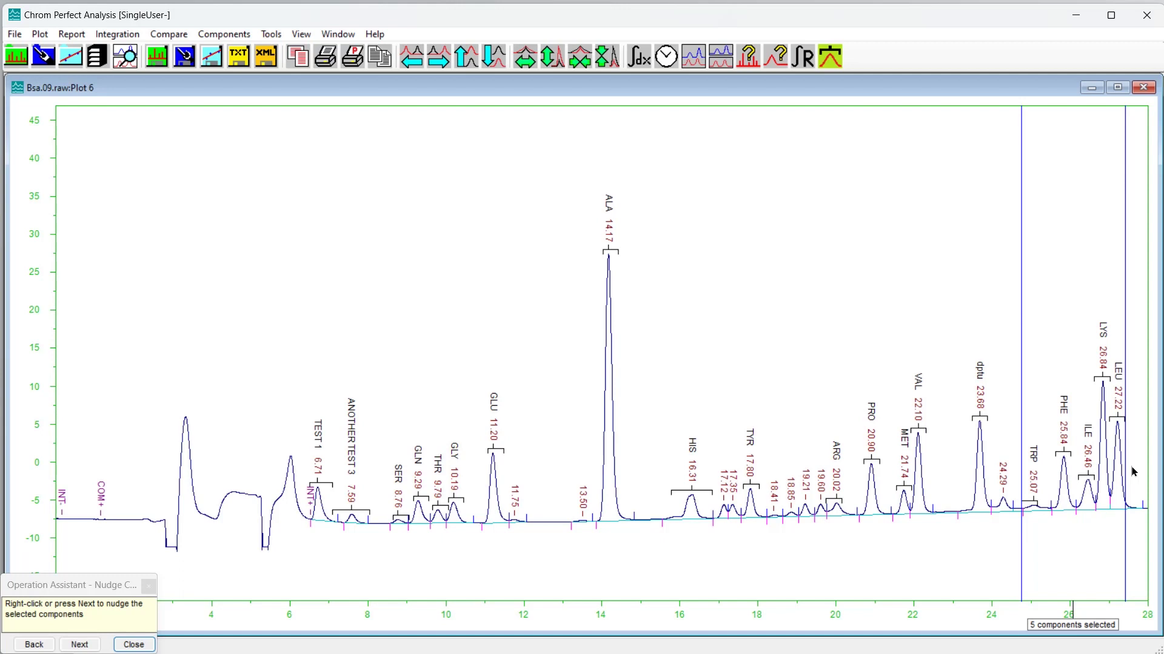
# - Nudge the TRP-through-LEU retention windows later by +0.109 min
pyautogui.click(80, 645)
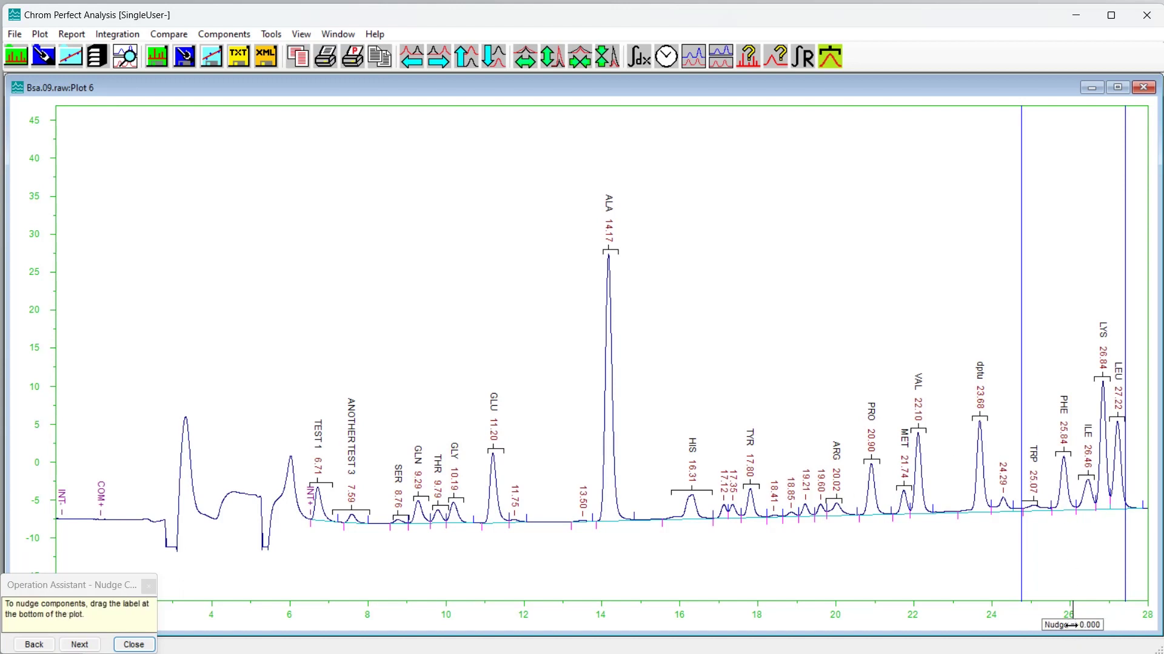
pyautogui.moveTo(1070, 626); pyautogui.dragTo(1076, 626)
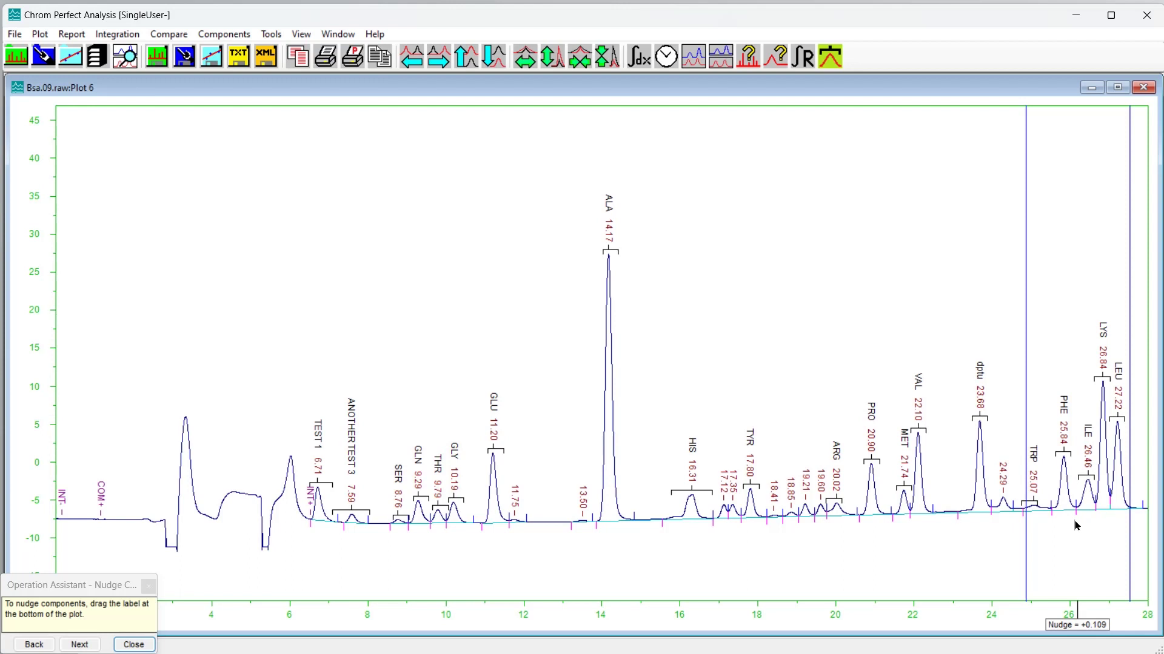
pyautogui.click(79, 646)
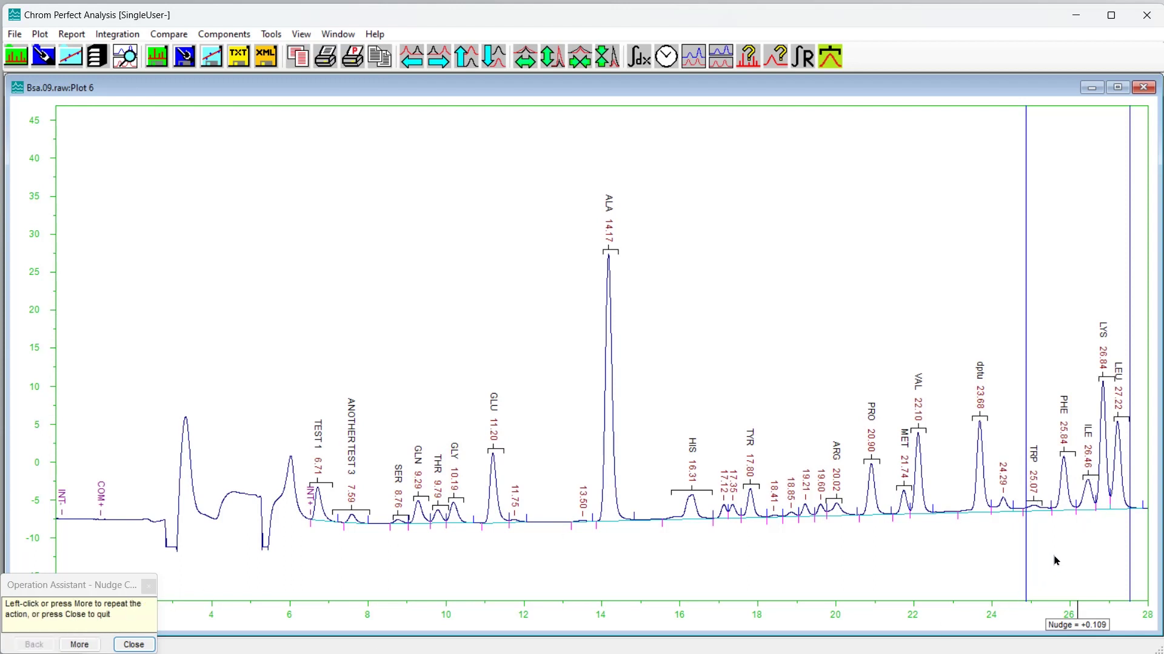